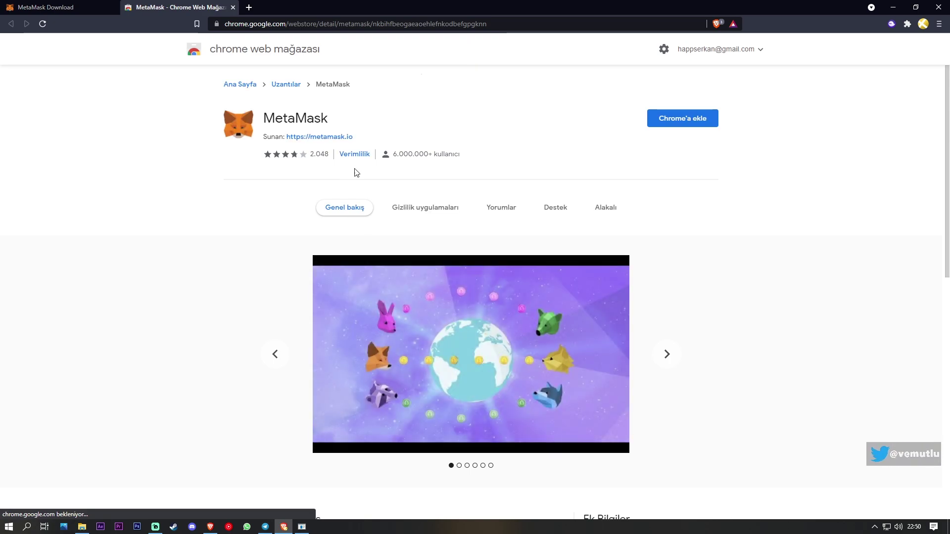
Add the MetaMask extension to the browser from the Chrome Web Store and confirm the installation.
{"action": "left_click", "coordinate": [674, 124]}
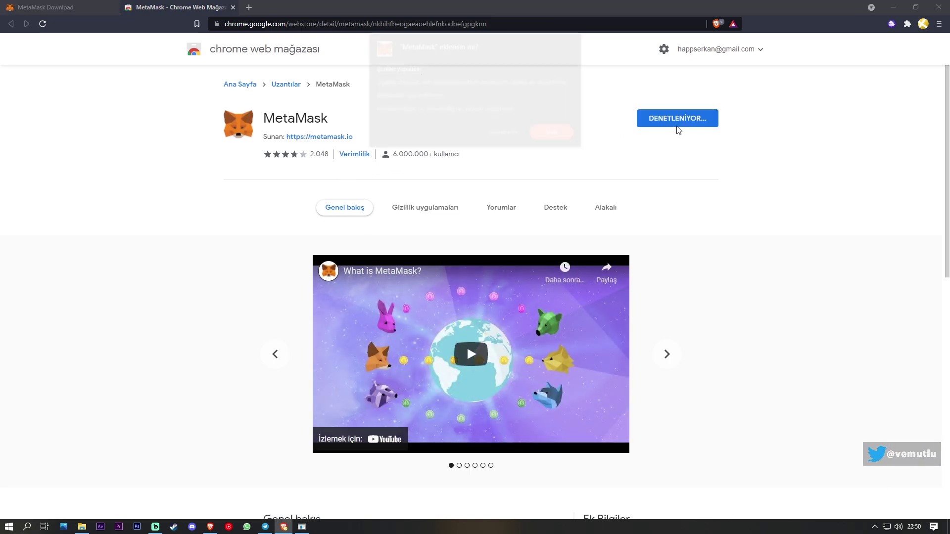
{"action": "left_click", "coordinate": [512, 137]}
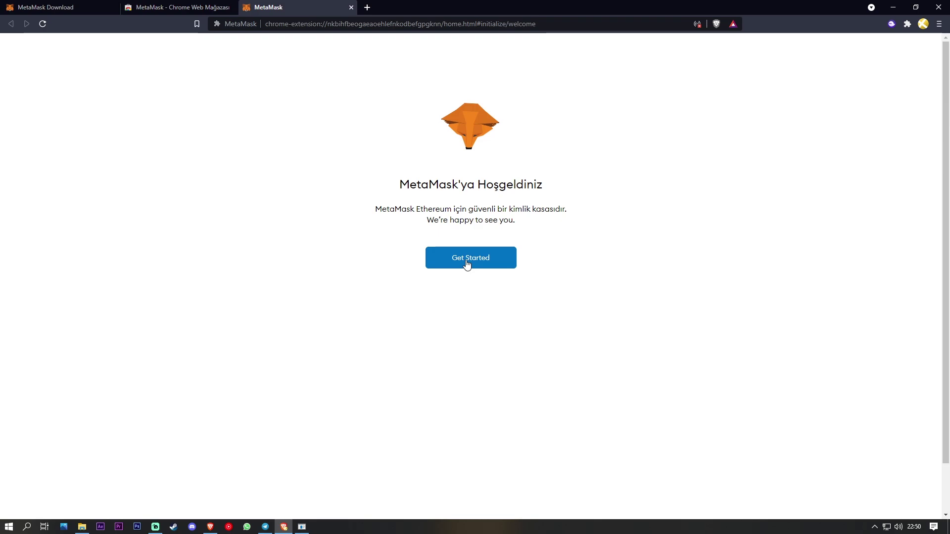
Start the MetaMask setup with the option to create a new wallet and decline sharing usage data.
{"action": "left_click", "coordinate": [467, 263]}
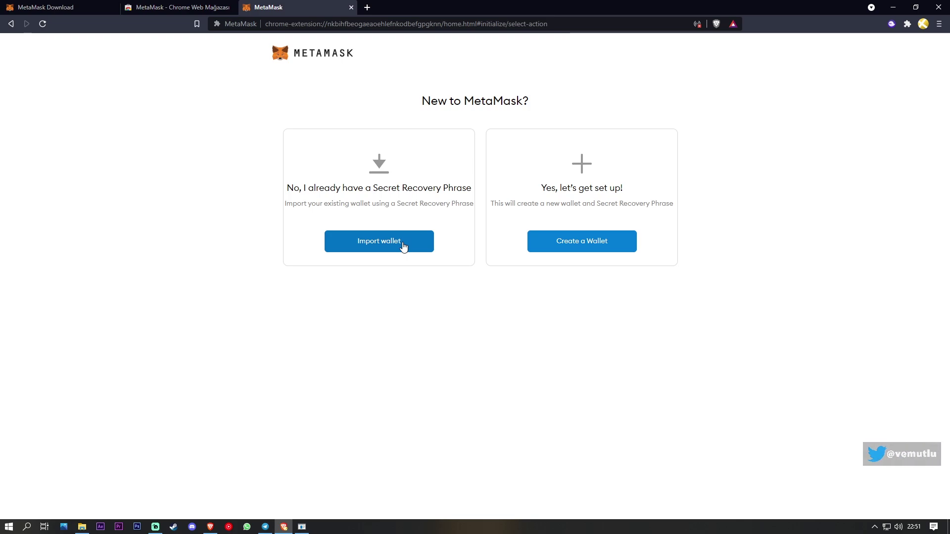
{"action": "left_click", "coordinate": [583, 248]}
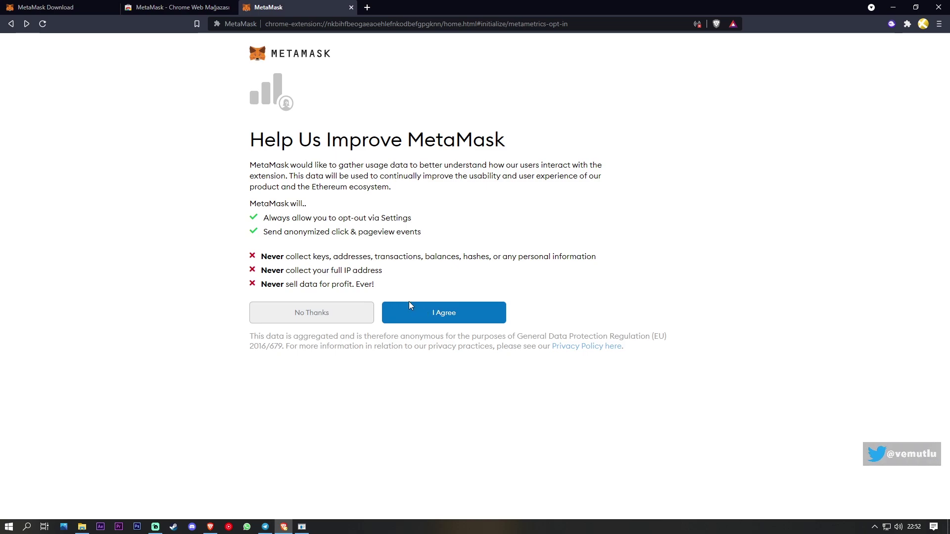
{"action": "left_click", "coordinate": [304, 316]}
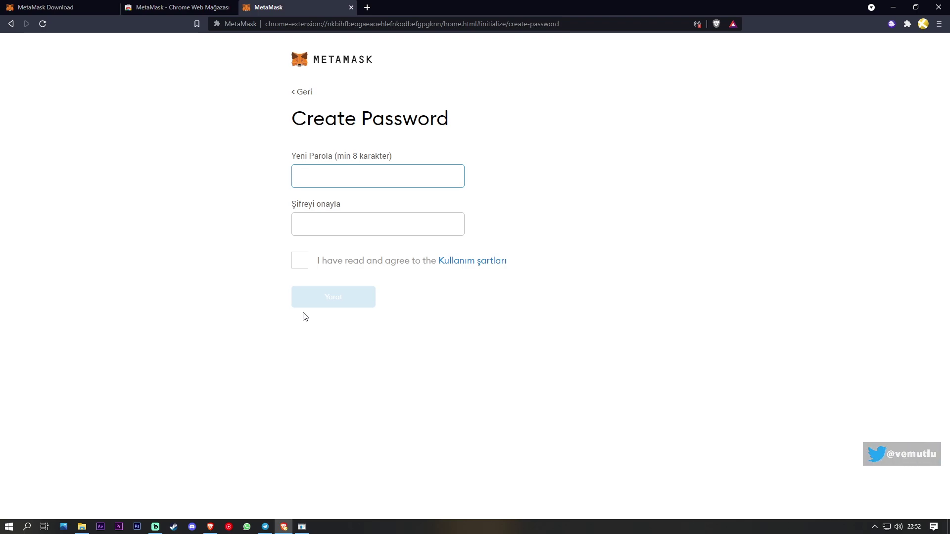
Enter and confirm the new wallet password, accept the terms of use, and create the wallet.
{"action": "type", "text": "*********"}
{"action": "key", "text": "Tab"}
{"action": "type", "text": "*********"}
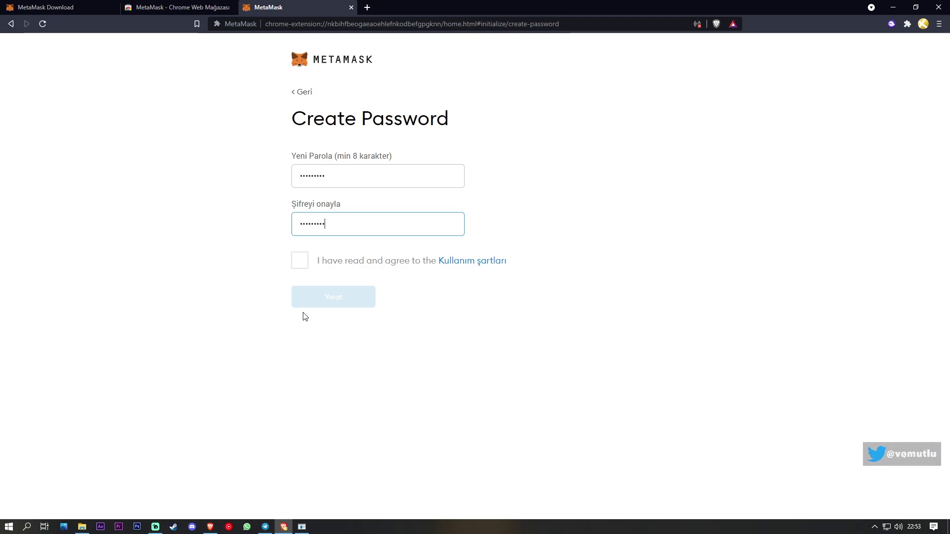
{"action": "left_click", "coordinate": [299, 263]}
{"action": "left_click", "coordinate": [335, 297]}
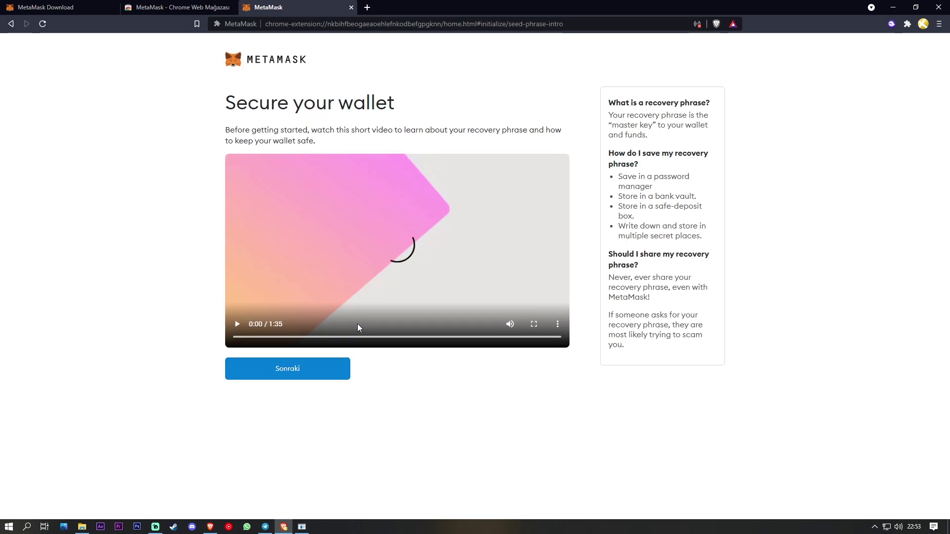
Continue past the wallet security video, reveal the secret backup phrase, and copy it.
{"action": "left_click", "coordinate": [288, 375]}
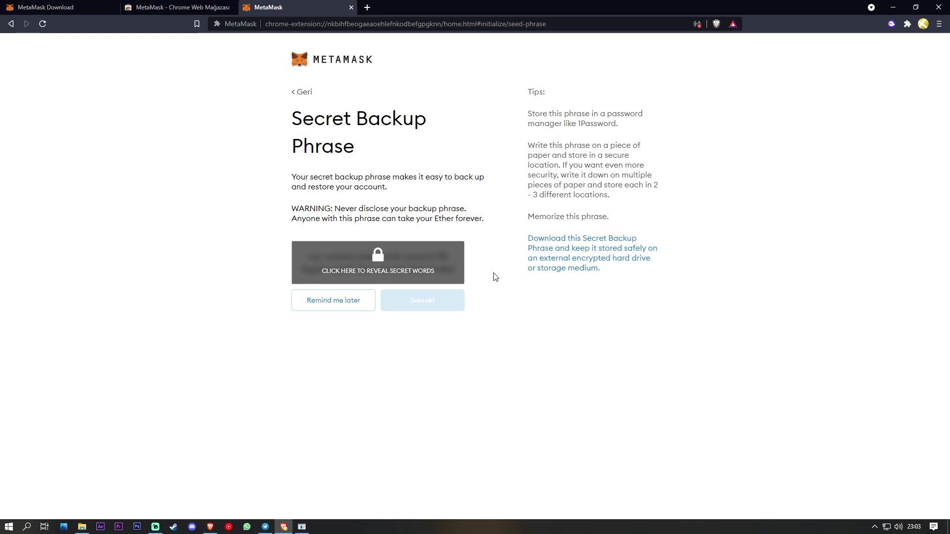
{"action": "left_click", "coordinate": [435, 275]}
{"action": "left_click_drag", "start_coordinate": [308, 257], "coordinate": [456, 275]}
{"action": "key", "text": "ctrl+c"}
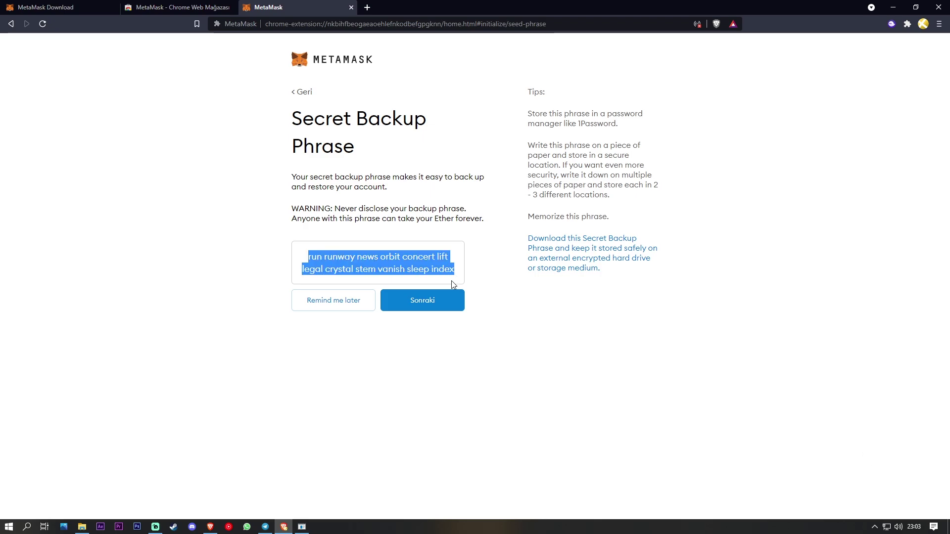
Confirm the secret backup phrase by selecting its words in order, and finish the wallet setup.
{"action": "left_click", "coordinate": [438, 307]}
{"action": "key", "text": "ctrl+l"}
{"action": "key", "text": "ctrl+v"}
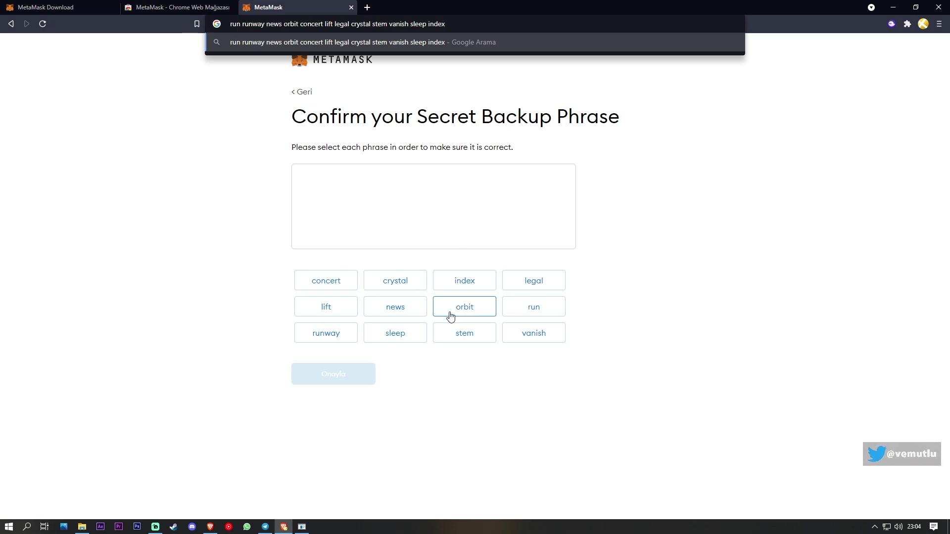
{"action": "left_click", "coordinate": [519, 312]}
{"action": "left_click", "coordinate": [465, 287]}
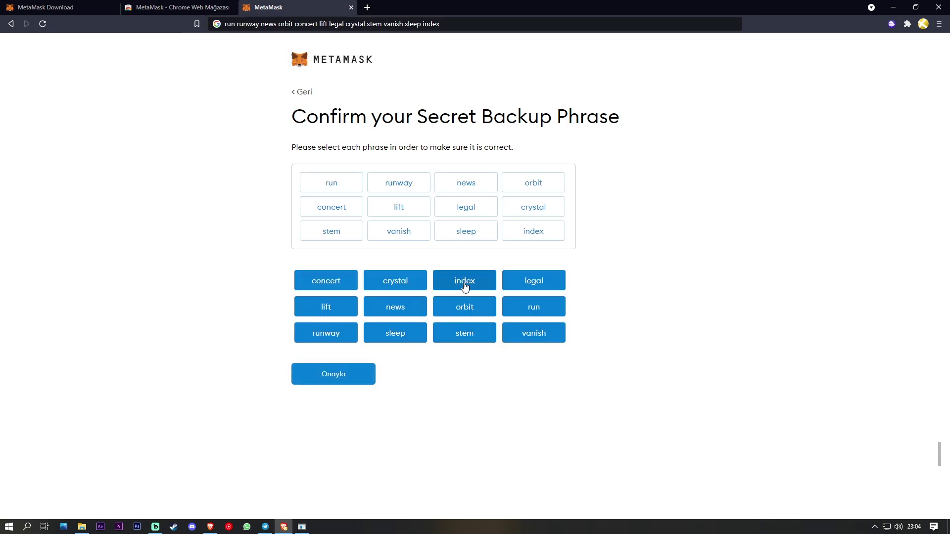
{"action": "left_click", "coordinate": [353, 376]}
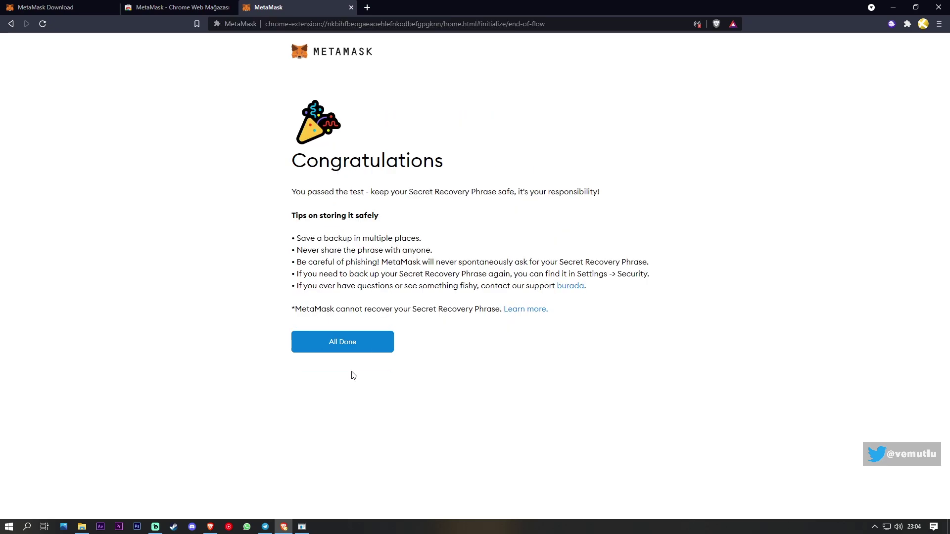
{"action": "left_click", "coordinate": [358, 346]}
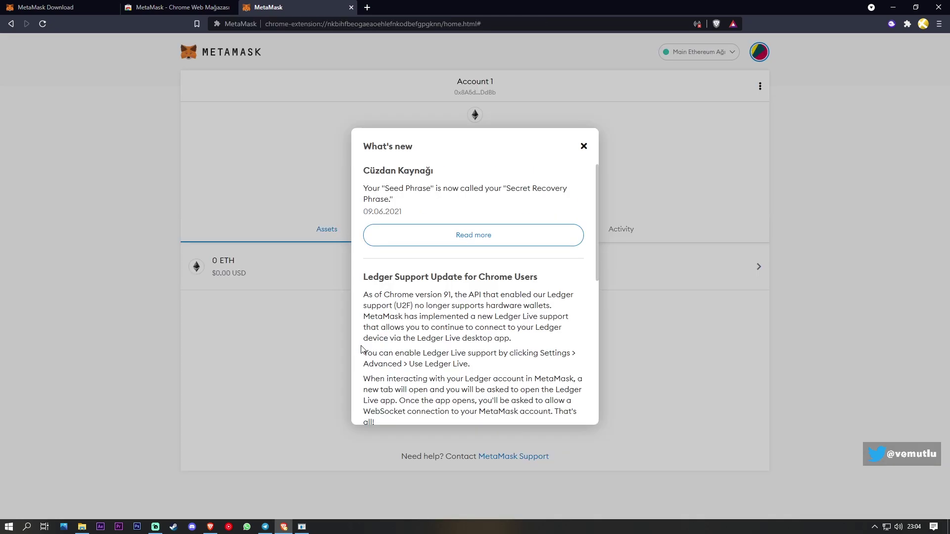
{"action": "left_click", "coordinate": [579, 145]}
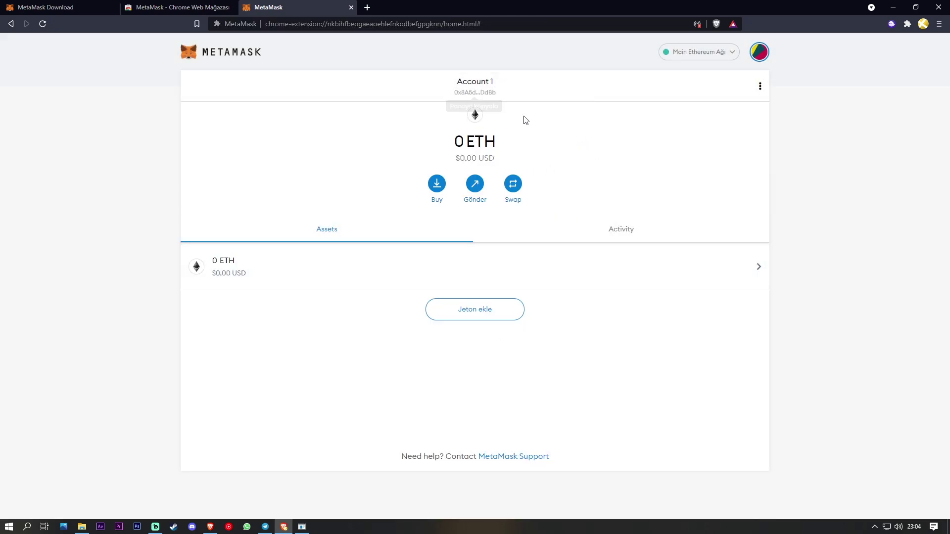
Pin the MetaMask extension in the browser and dismiss the What's new notice in its popup.
{"action": "left_click", "coordinate": [909, 28]}
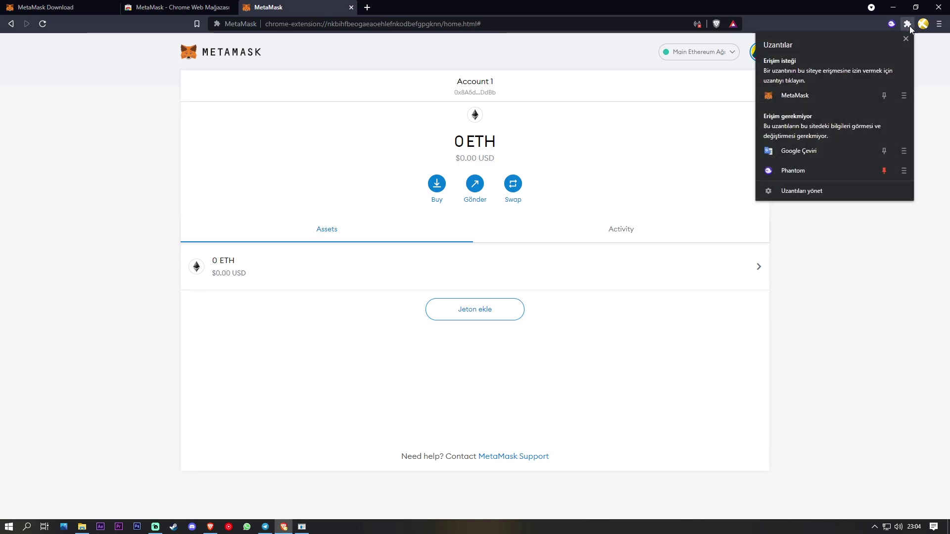
{"action": "left_click", "coordinate": [883, 94]}
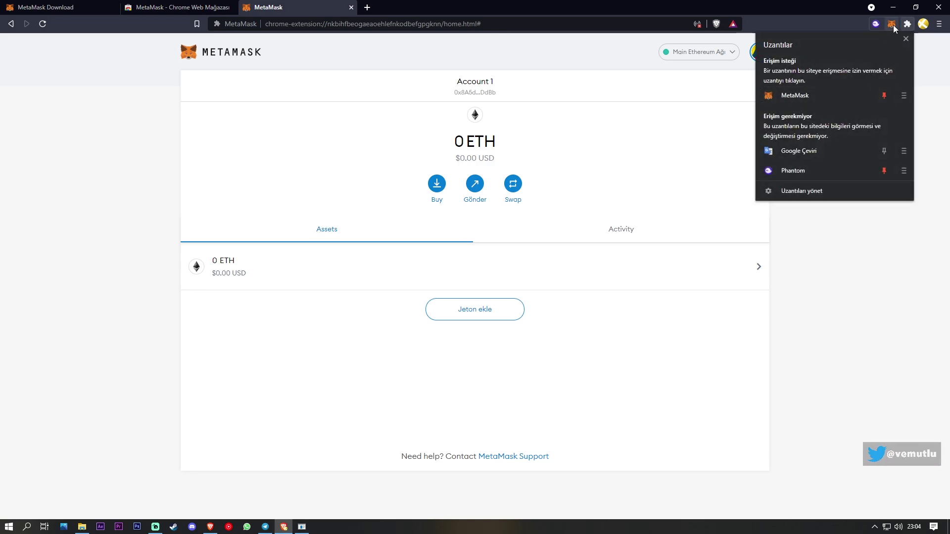
{"action": "left_click", "coordinate": [931, 76]}
{"action": "left_click", "coordinate": [892, 23]}
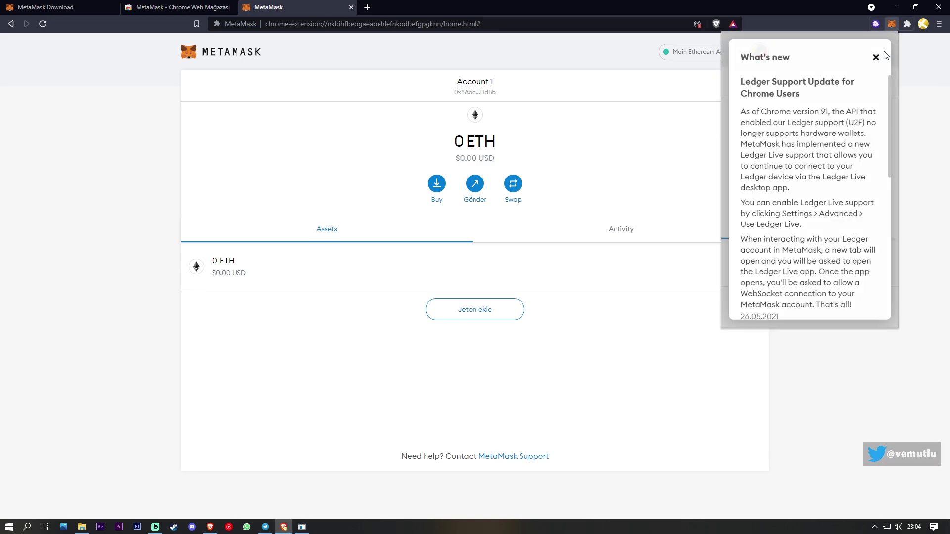
{"action": "left_click", "coordinate": [873, 59]}
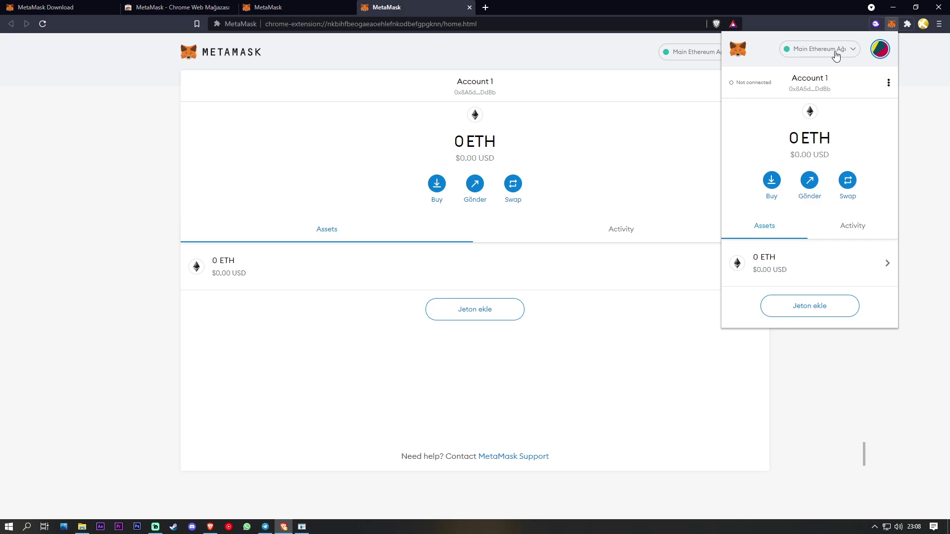
Open the new custom RPC network form in MetaMask's full-page view.
{"action": "left_click", "coordinate": [701, 113]}
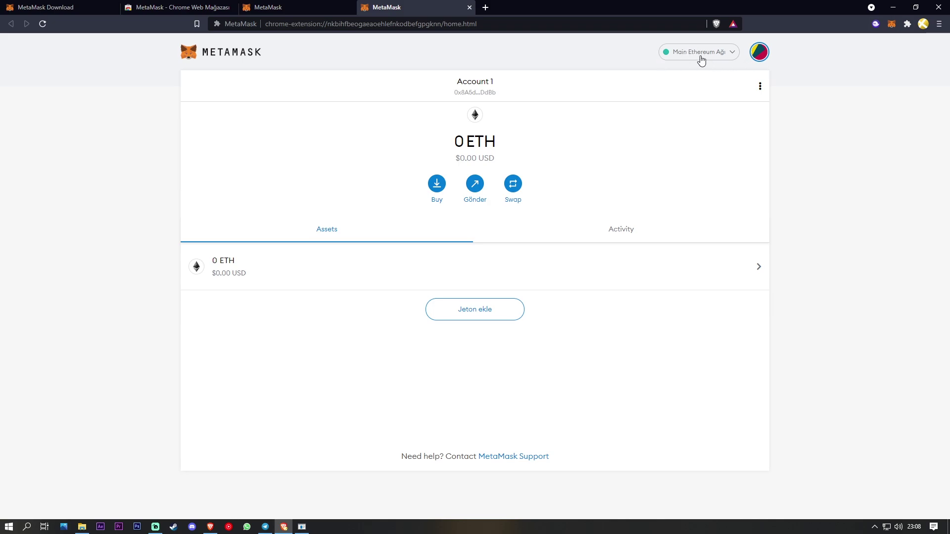
{"action": "left_click", "coordinate": [725, 57]}
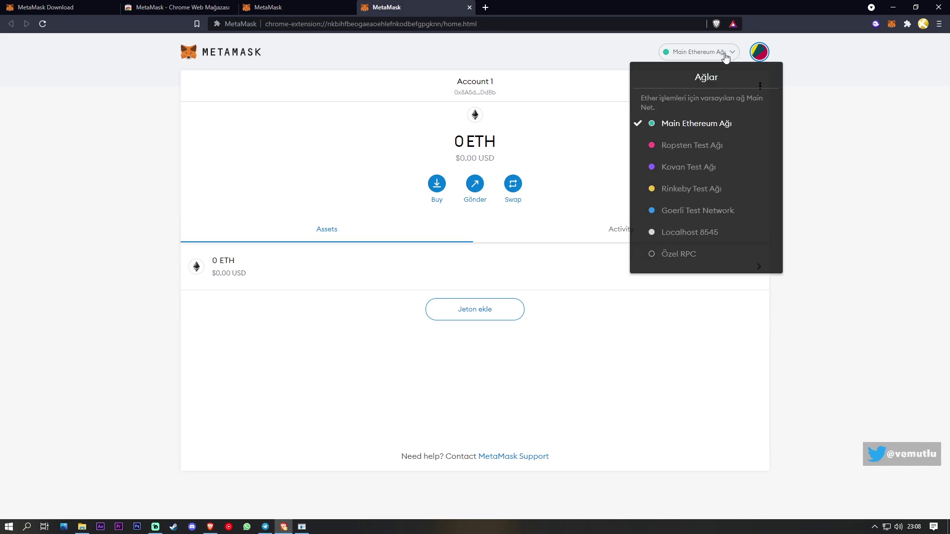
{"action": "left_click", "coordinate": [685, 255]}
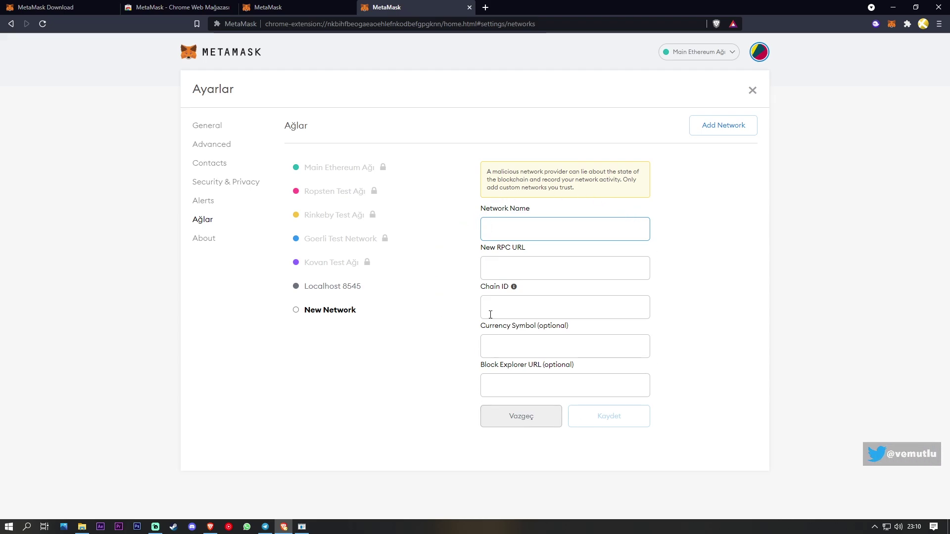
Search for "metamask bsc network" in a new tab and find the mainnet parameters in the Binance Academy article.
{"action": "left_click", "coordinate": [486, 7]}
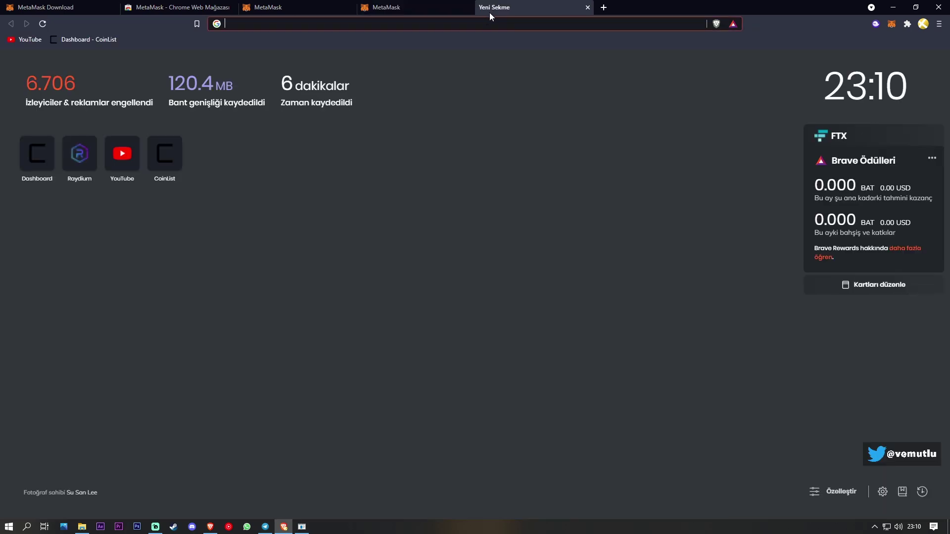
{"action": "type", "text": "metamask bsc network"}
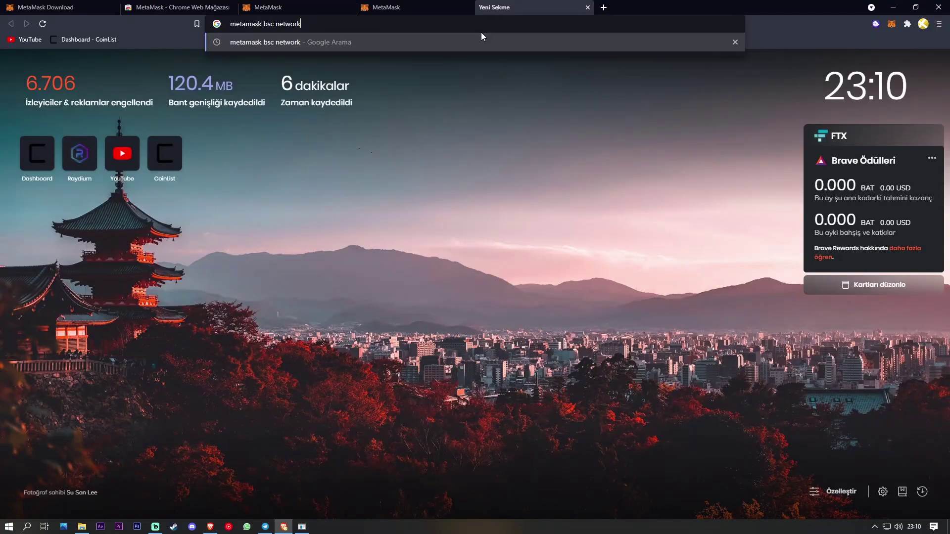
{"action": "key", "text": "Return"}
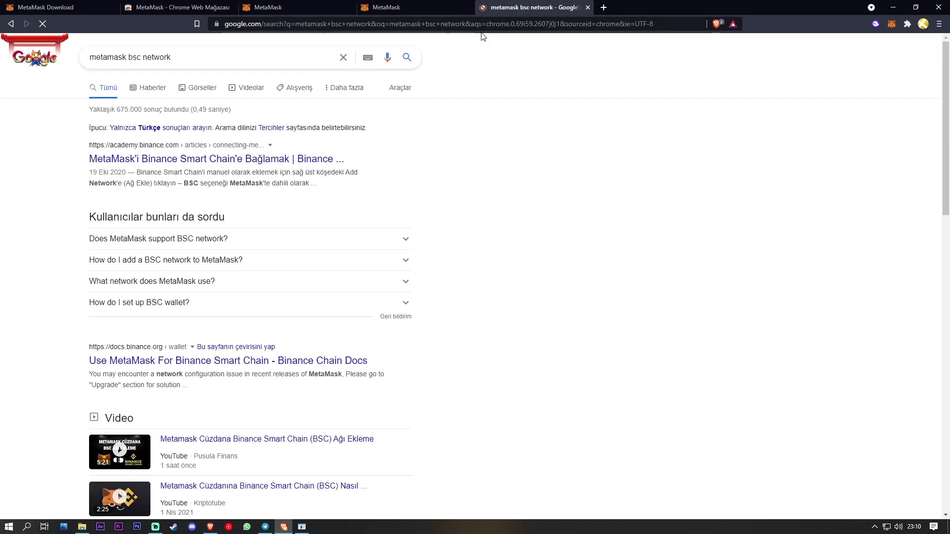
{"action": "left_click", "coordinate": [128, 163]}
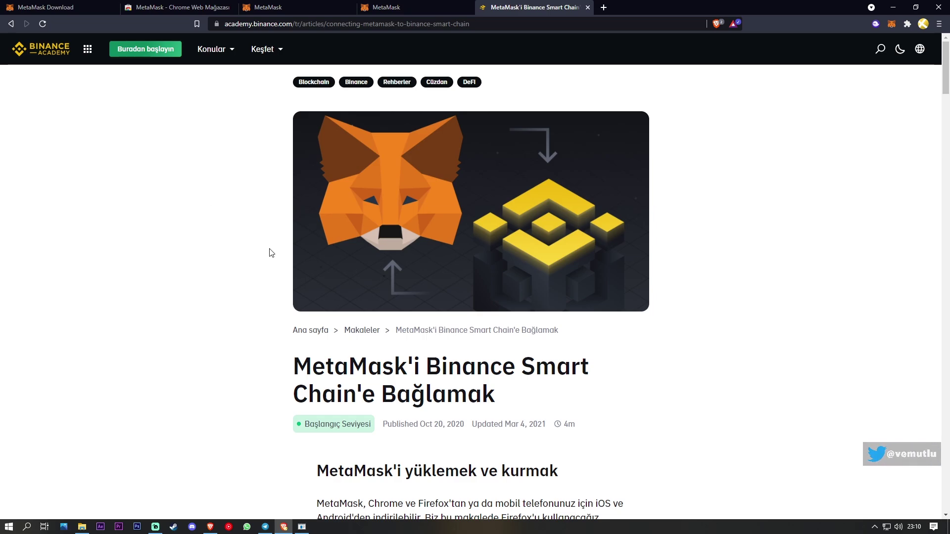
{"action": "scroll", "coordinate": [256, 240], "scroll_direction": "down", "scroll_amount": 15}
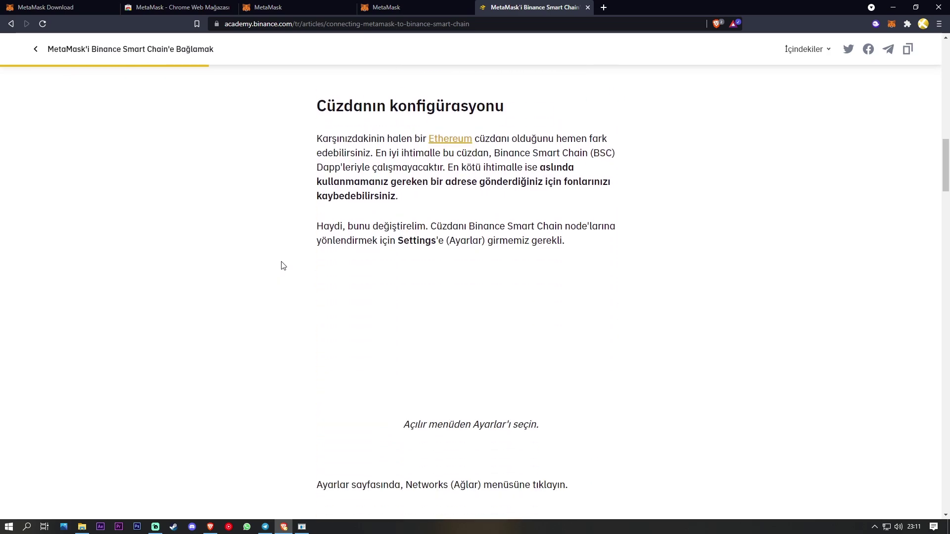
{"action": "scroll", "coordinate": [283, 265], "scroll_direction": "down", "scroll_amount": 10}
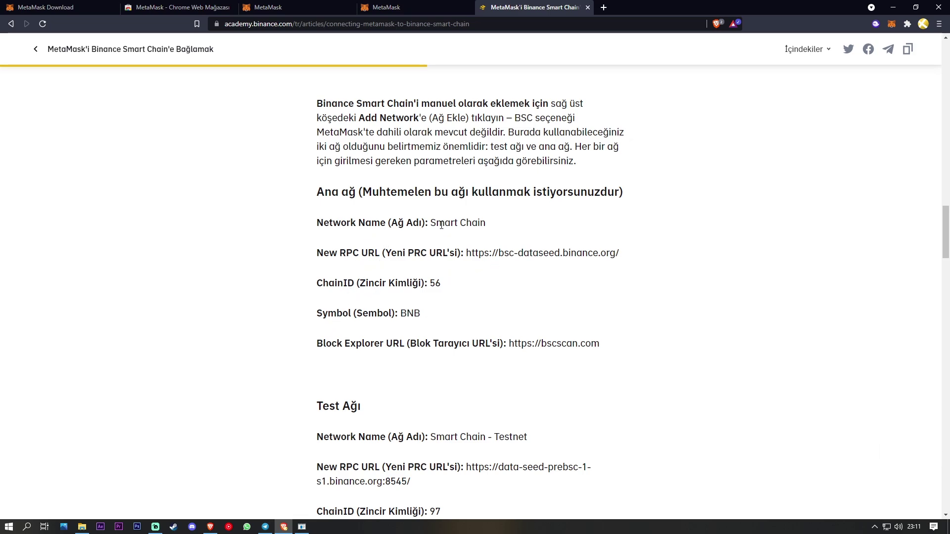
Arrange the Binance Academy article beside the MetaMask window and copy its mainnet name, Smart Chain, into the network name.
{"action": "left_click_drag", "start_coordinate": [432, 224], "coordinate": [490, 222]}
{"action": "key", "text": "ctrl+c"}
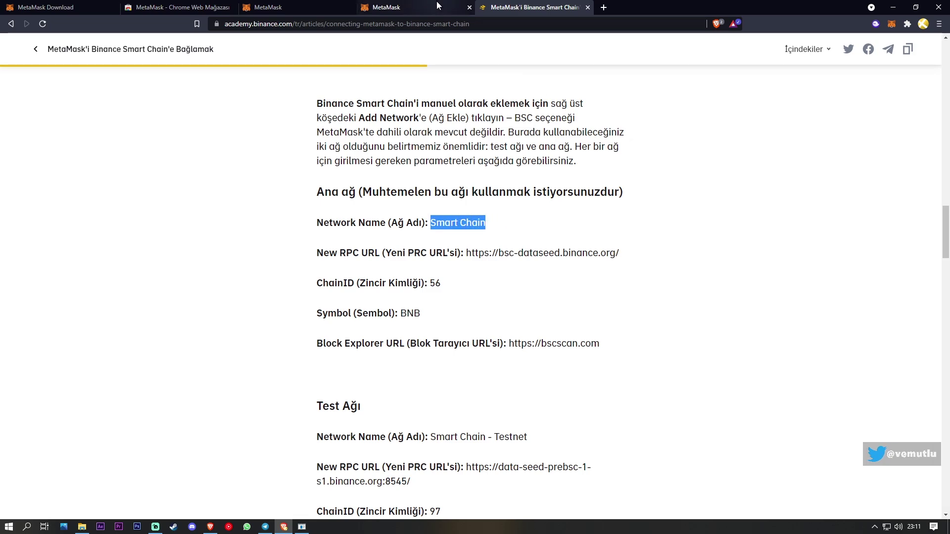
{"action": "left_click_drag", "start_coordinate": [512, 4], "coordinate": [238, 20]}
{"action": "key", "text": "super+Right"}
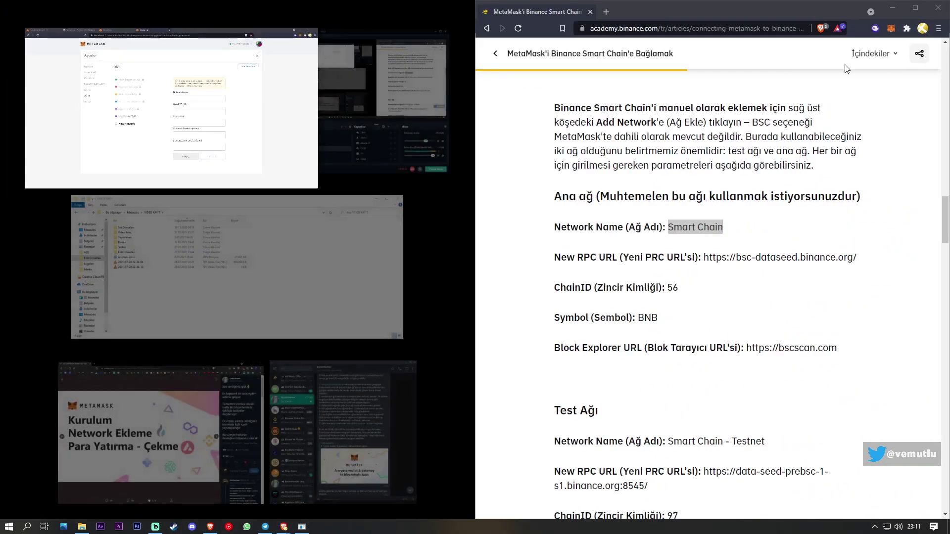
{"action": "left_click", "coordinate": [284, 87]}
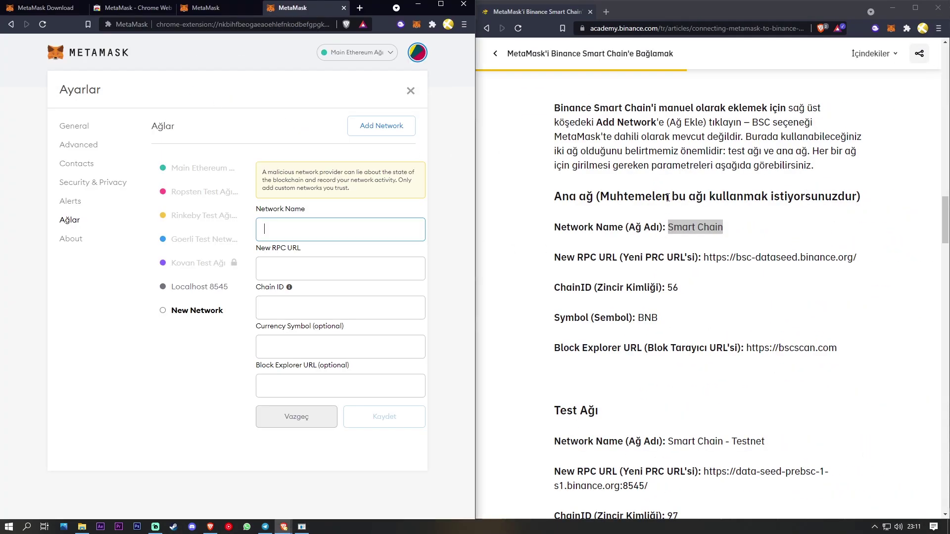
{"action": "key", "text": "ctrl+v"}
{"action": "left_click_drag", "start_coordinate": [704, 257], "coordinate": [857, 257]}
{"action": "key", "text": "ctrl+c"}
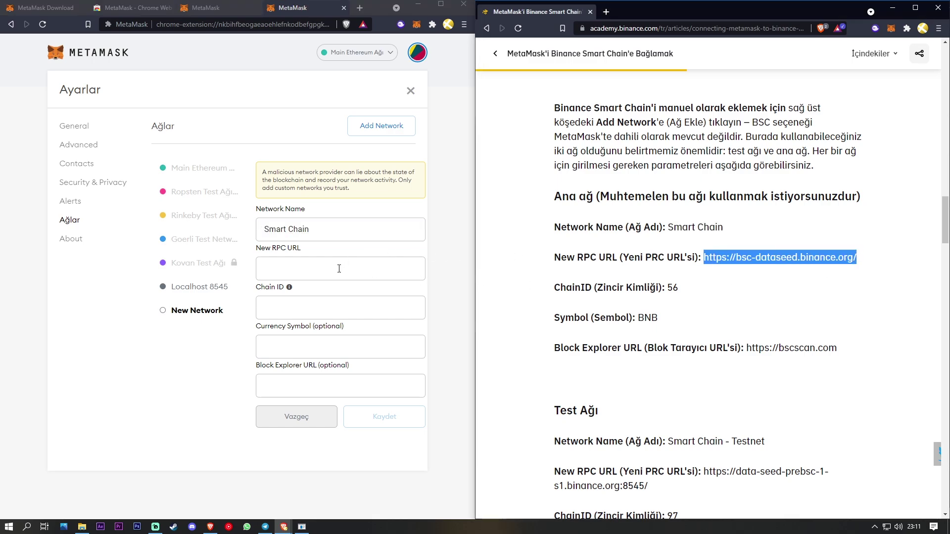
{"action": "left_click", "coordinate": [346, 267]}
{"action": "key", "text": "ctrl+v"}
Set the new network's chain ID to 56 and its currency symbol to BNB, copied from the article.
{"action": "left_click_drag", "start_coordinate": [687, 292], "coordinate": [639, 318]}
{"action": "left_click", "coordinate": [360, 308]}
{"action": "key", "text": "ctrl+v"}
{"action": "key", "text": "ctrl+c"}
{"action": "left_click", "coordinate": [378, 340]}
{"action": "key", "text": "ctrl+v"}
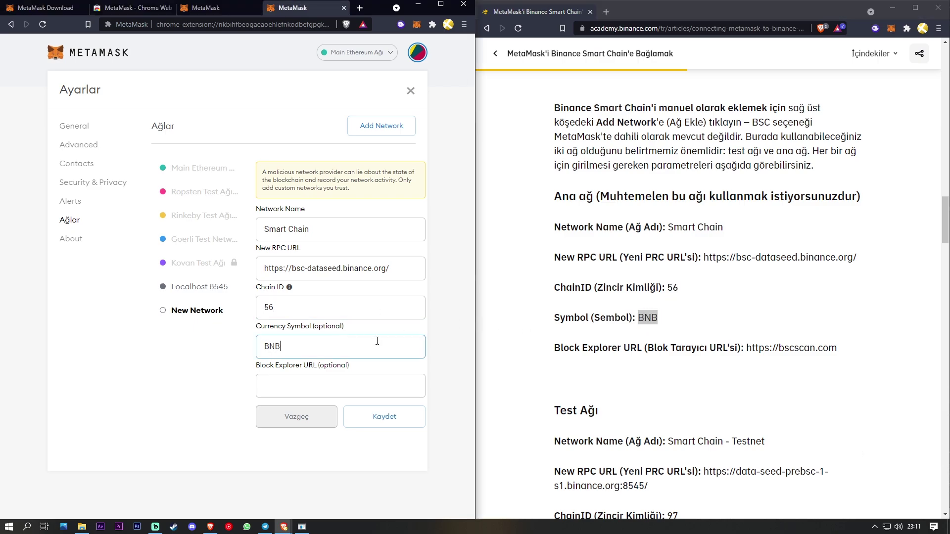
{"action": "left_click_drag", "start_coordinate": [846, 353], "coordinate": [749, 346]}
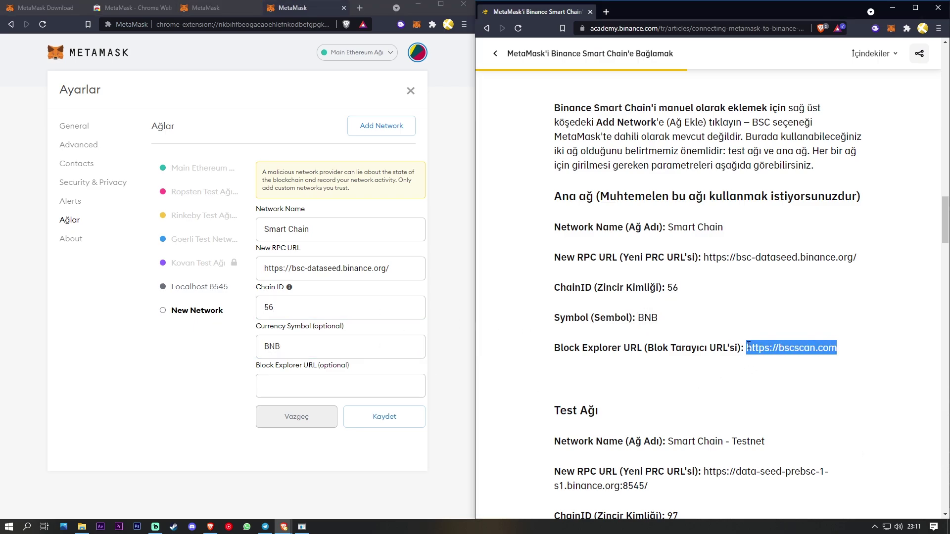
{"action": "key", "text": "ctrl+c"}
{"action": "left_click", "coordinate": [372, 386]}
{"action": "key", "text": "ctrl+v"}
{"action": "left_click", "coordinate": [390, 421]}
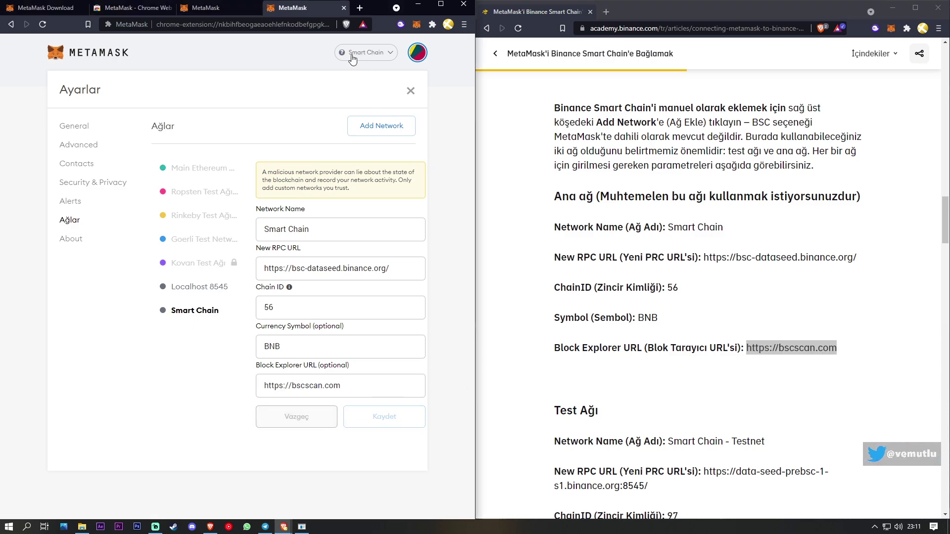
{"action": "left_click", "coordinate": [371, 56]}
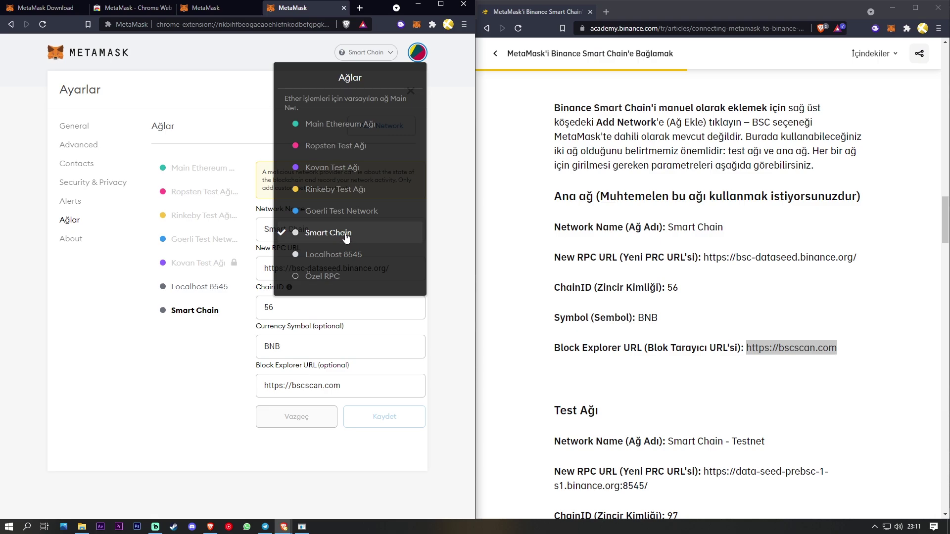
Start adding another custom RPC (Özel RPC) network in MetaMask, with a blank new network form.
{"action": "left_click", "coordinate": [505, 200]}
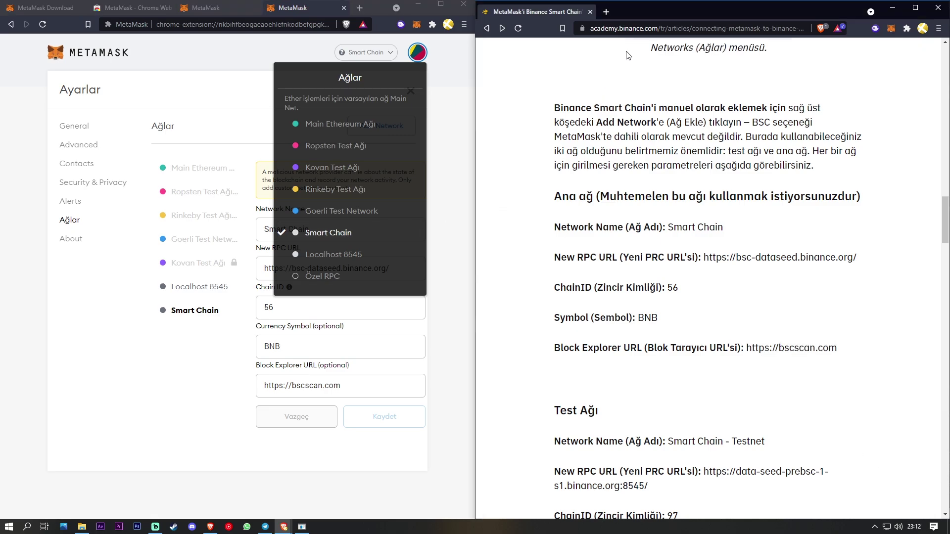
{"action": "left_click", "coordinate": [461, 76]}
{"action": "left_click", "coordinate": [377, 54]}
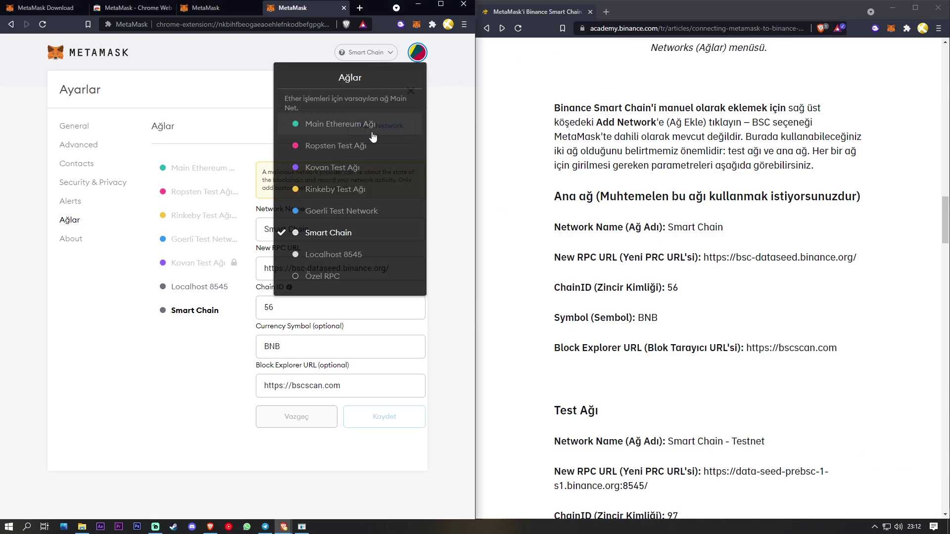
{"action": "left_click", "coordinate": [319, 277]}
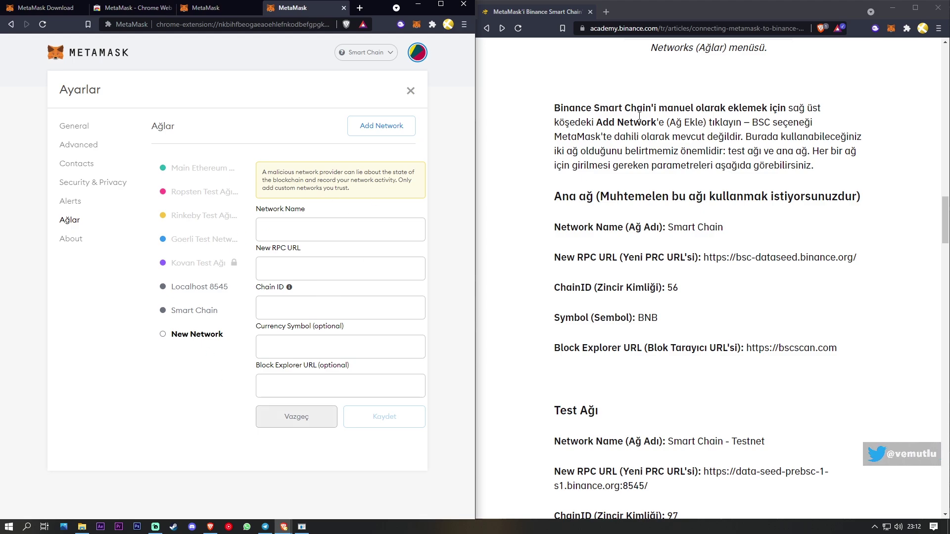
Search the web for "metamask polygon matic network" and find the Matic Mainnet settings in Medium's "Setting up Metamask for Polygon (Matic Network)" article.
{"action": "left_click", "coordinate": [645, 29]}
{"action": "key", "text": "ctrl+v"}
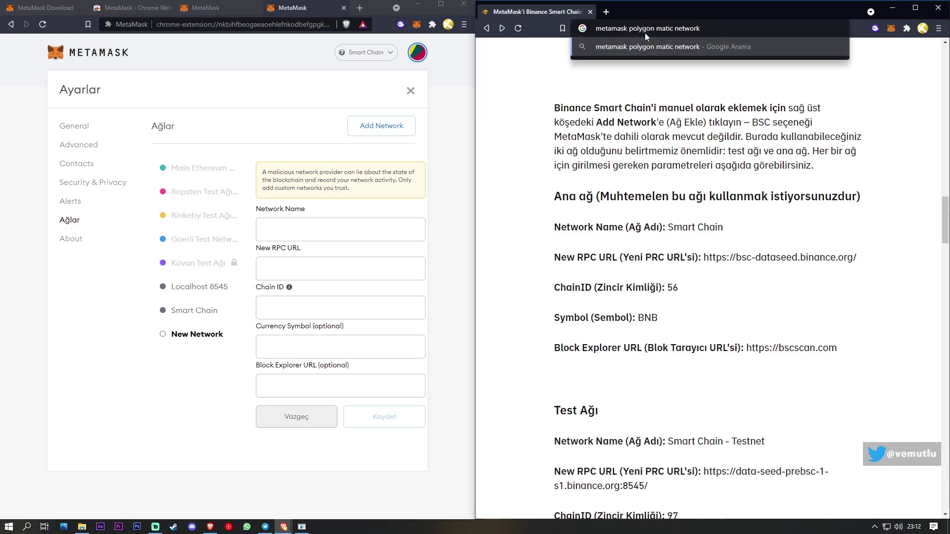
{"action": "key", "text": "Return"}
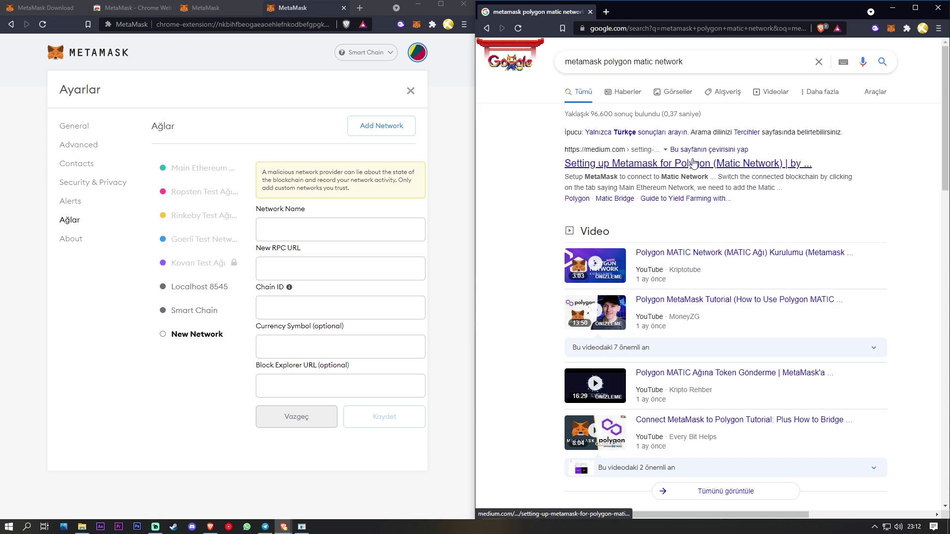
{"action": "left_click", "coordinate": [746, 168]}
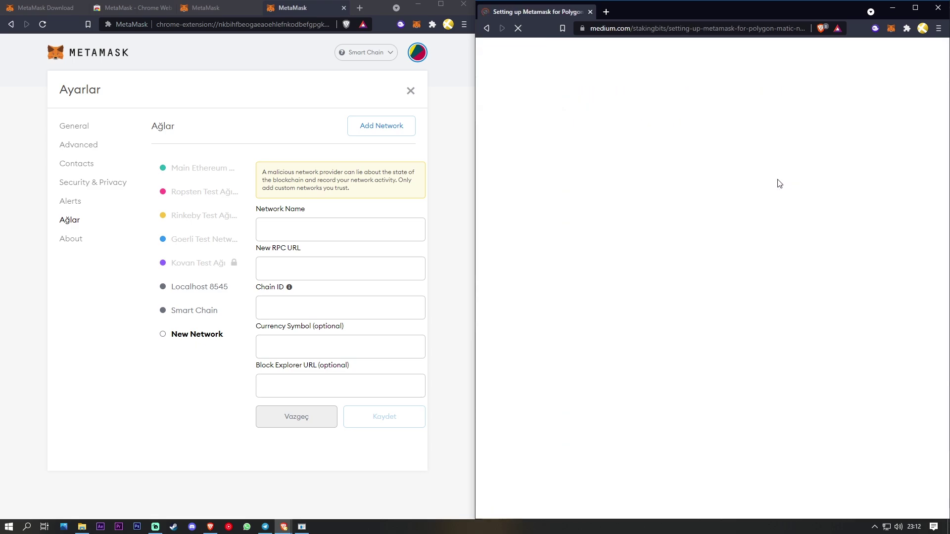
{"action": "scroll", "coordinate": [693, 211], "scroll_direction": "down", "scroll_amount": 13}
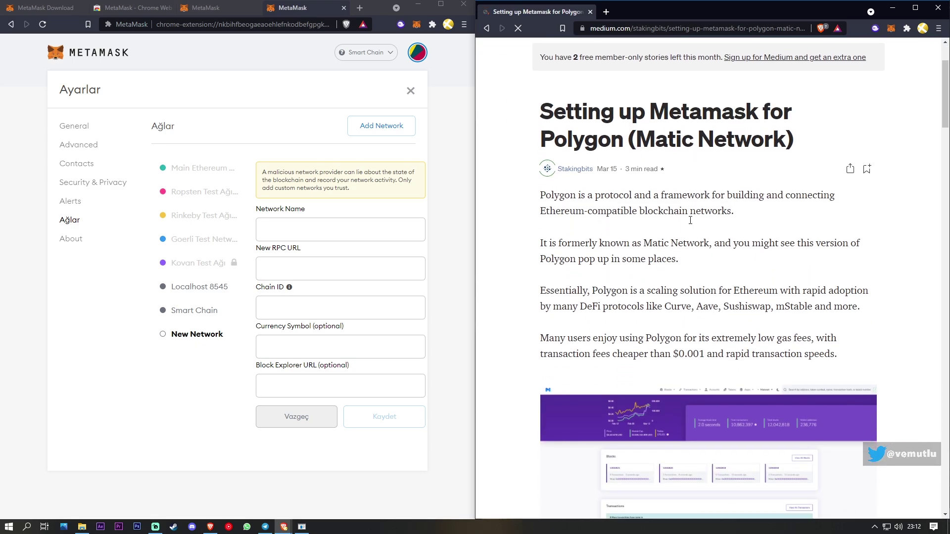
{"action": "scroll", "coordinate": [690, 220], "scroll_direction": "down", "scroll_amount": 15}
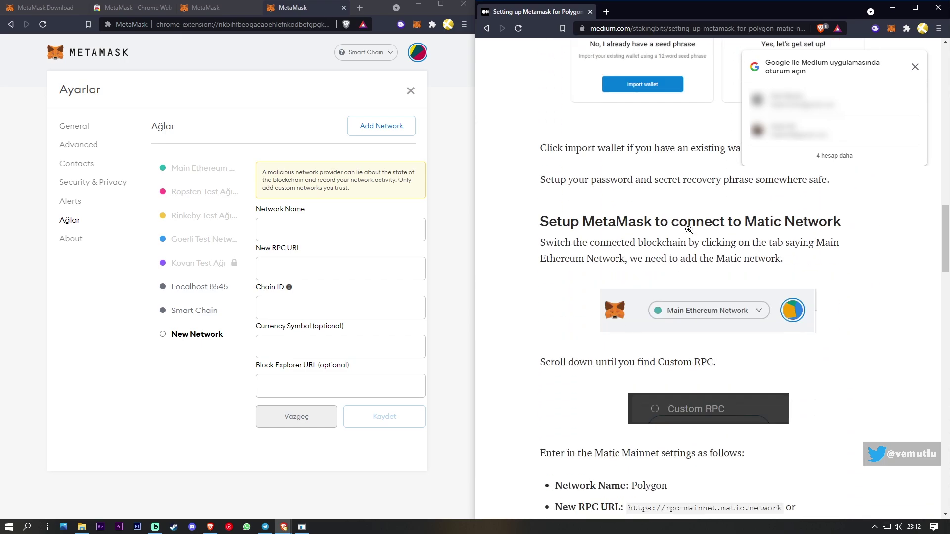
{"action": "scroll", "coordinate": [642, 223], "scroll_direction": "up", "scroll_amount": 1}
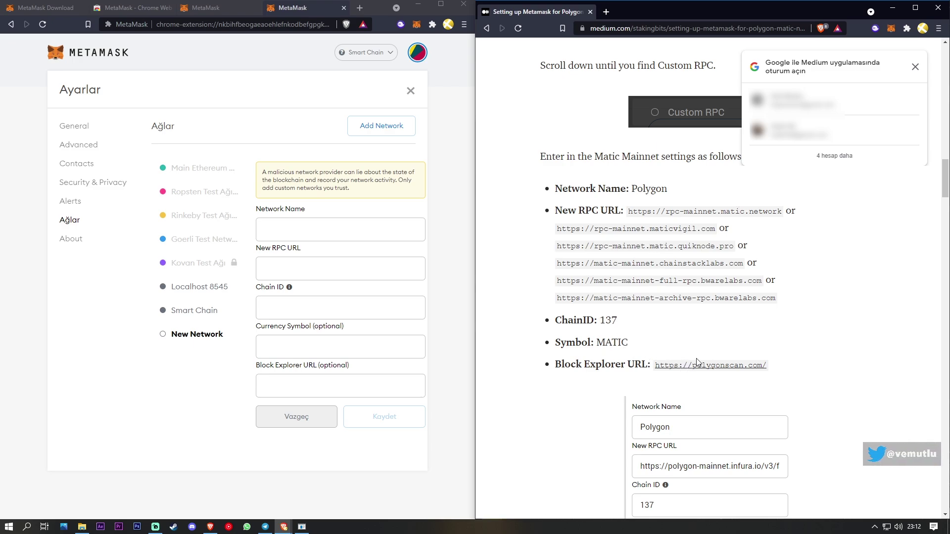
{"action": "scroll", "coordinate": [780, 343], "scroll_direction": "up", "scroll_amount": 1}
{"action": "left_click_drag", "start_coordinate": [668, 239], "coordinate": [783, 261]}
{"action": "key", "text": "ctrl+c"}
{"action": "left_click", "coordinate": [359, 231]}
{"action": "key", "text": "ctrl+v"}
{"action": "left_click", "coordinate": [314, 269]}
{"action": "key", "text": "ctrl+v"}
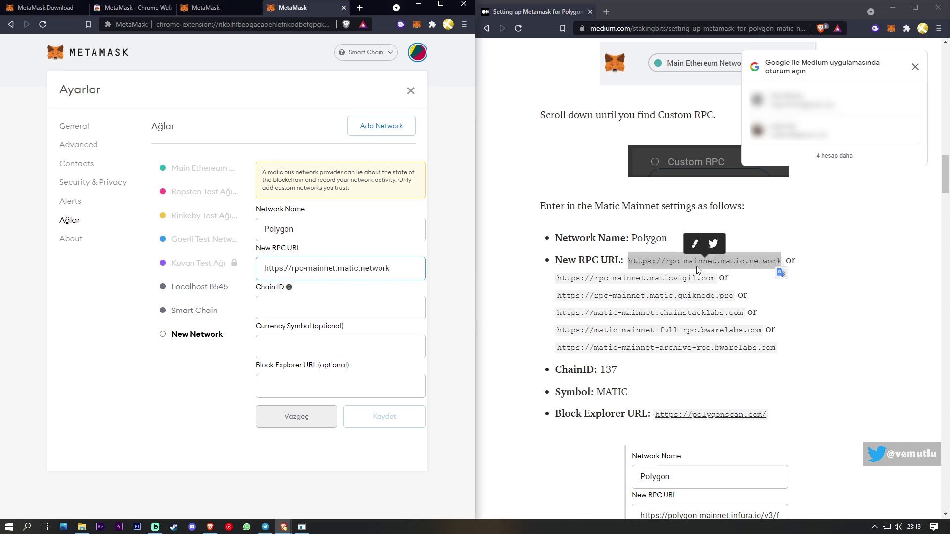
Set the Polygon network's chain ID to 137 and its currency symbol to MATIC, copied from the article.
{"action": "left_click_drag", "start_coordinate": [600, 371], "coordinate": [767, 415]}
{"action": "key", "text": "ctrl+c"}
{"action": "left_click", "coordinate": [347, 308]}
{"action": "key", "text": "ctrl+v"}
{"action": "key", "text": "ctrl+c"}
{"action": "left_click", "coordinate": [342, 347]}
{"action": "key", "text": "ctrl+v"}
{"action": "key", "text": "ctrl+c"}
{"action": "left_click", "coordinate": [352, 393]}
{"action": "key", "text": "ctrl+v"}
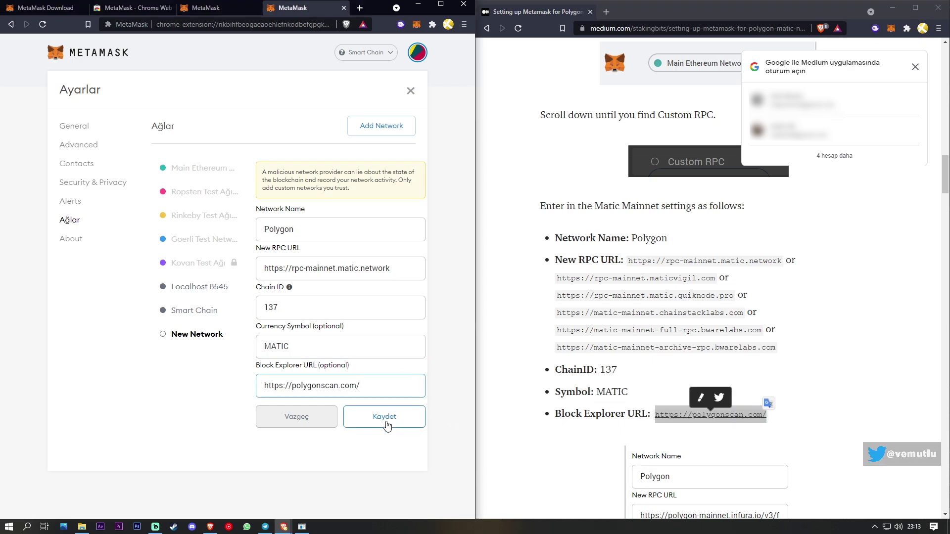
{"action": "left_click", "coordinate": [385, 421]}
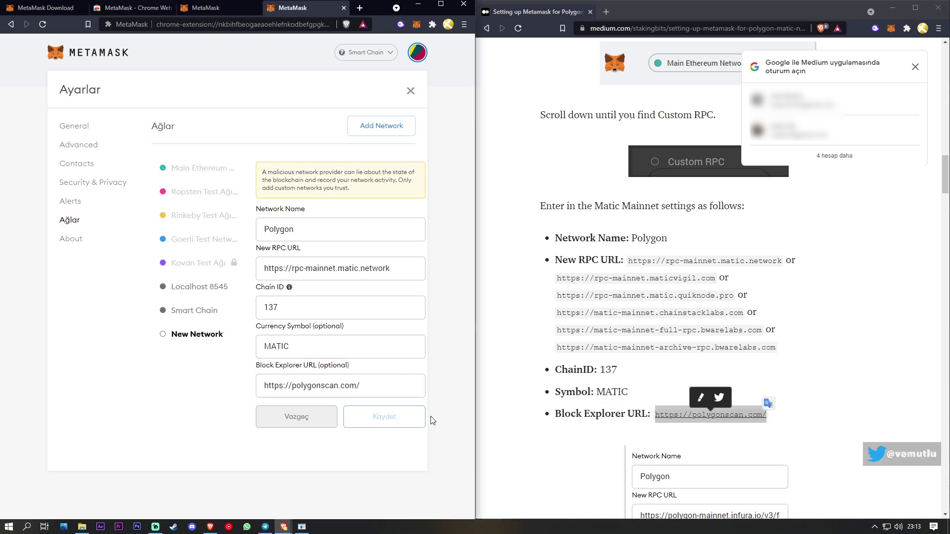
{"action": "left_click", "coordinate": [379, 55]}
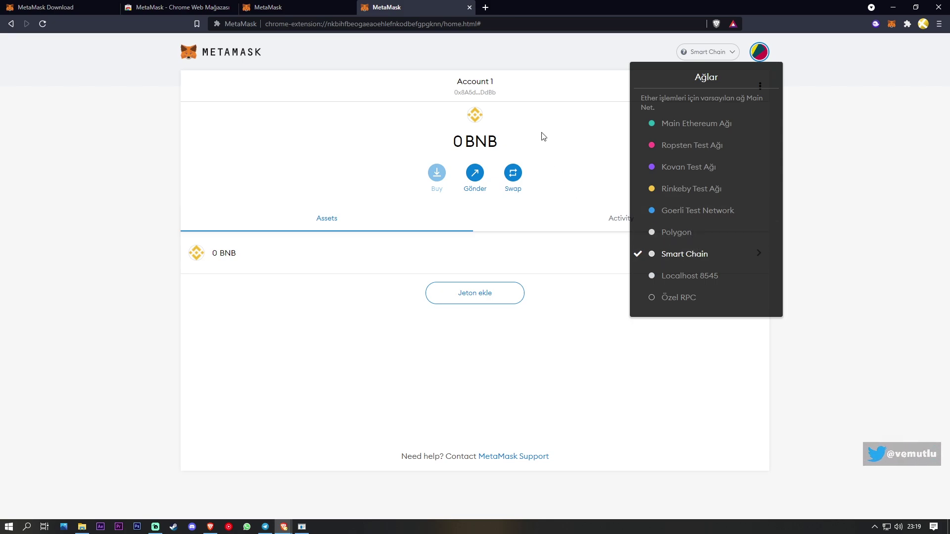
{"action": "left_click", "coordinate": [543, 136]}
Copy the MetaMask account address, switch to Binance, and paste it as the recipient address of a BNB withdrawal.
{"action": "left_click", "coordinate": [485, 93]}
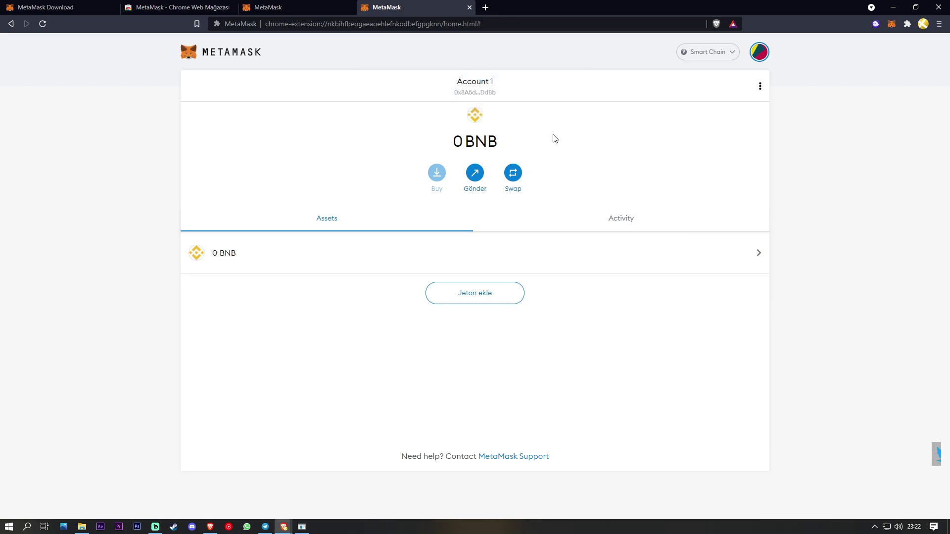
{"action": "key", "text": "alt+Tab"}
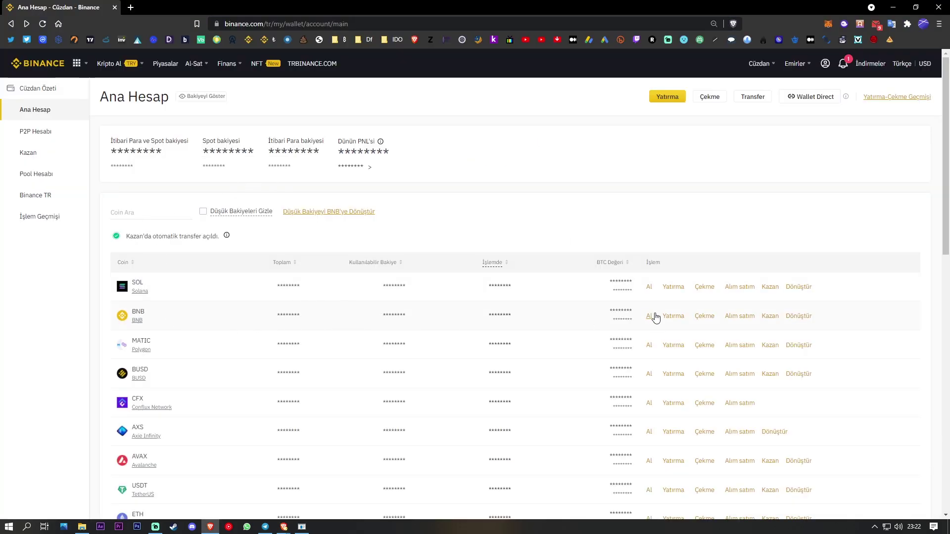
{"action": "left_click", "coordinate": [703, 317]}
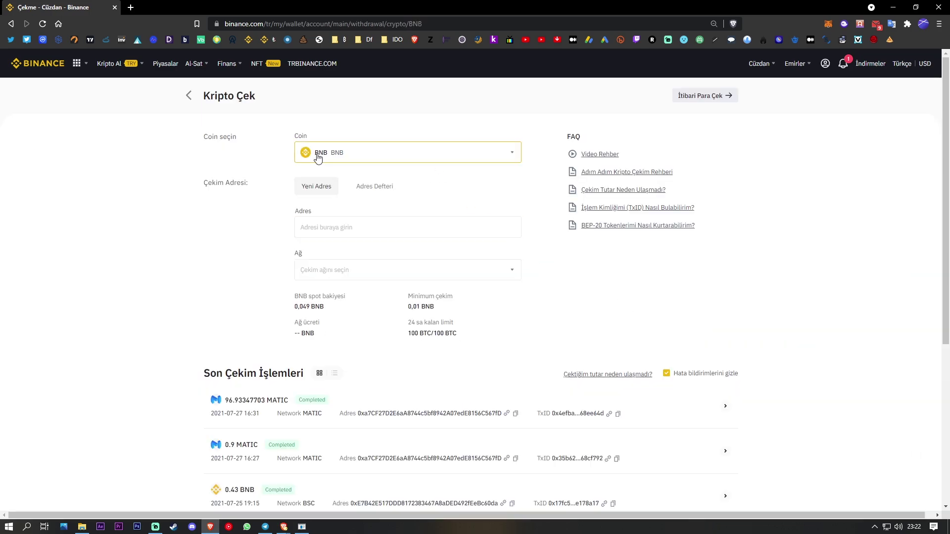
{"action": "left_click", "coordinate": [379, 220]}
{"action": "key", "text": "ctrl+v"}
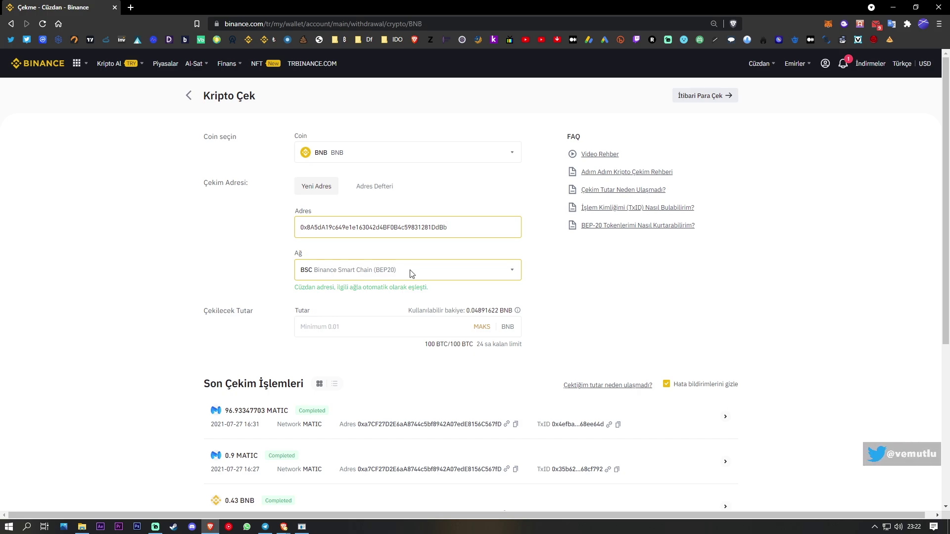
Set the BNB withdrawal to the maximum of 0.04891622, submit it, and confirm BSC as the transfer network.
{"action": "left_click", "coordinate": [480, 327]}
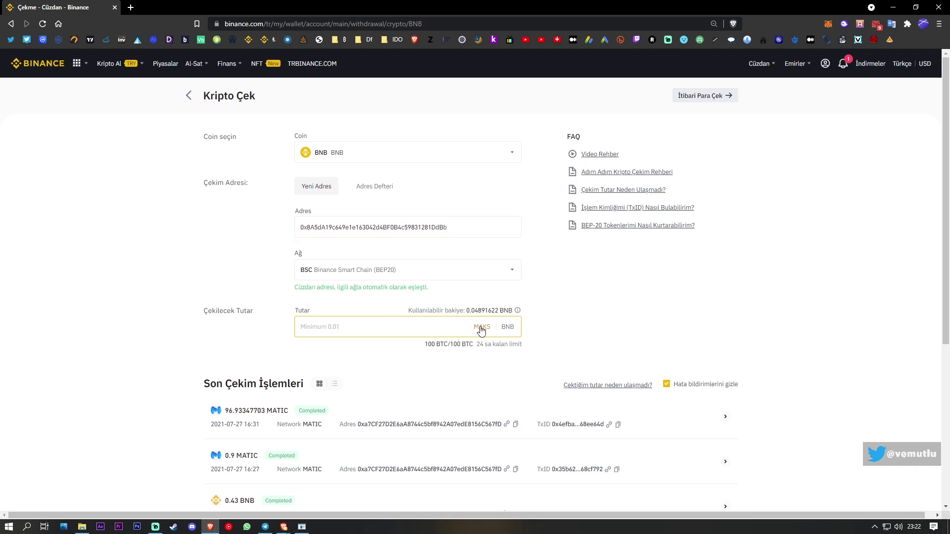
{"action": "left_click", "coordinate": [479, 385]}
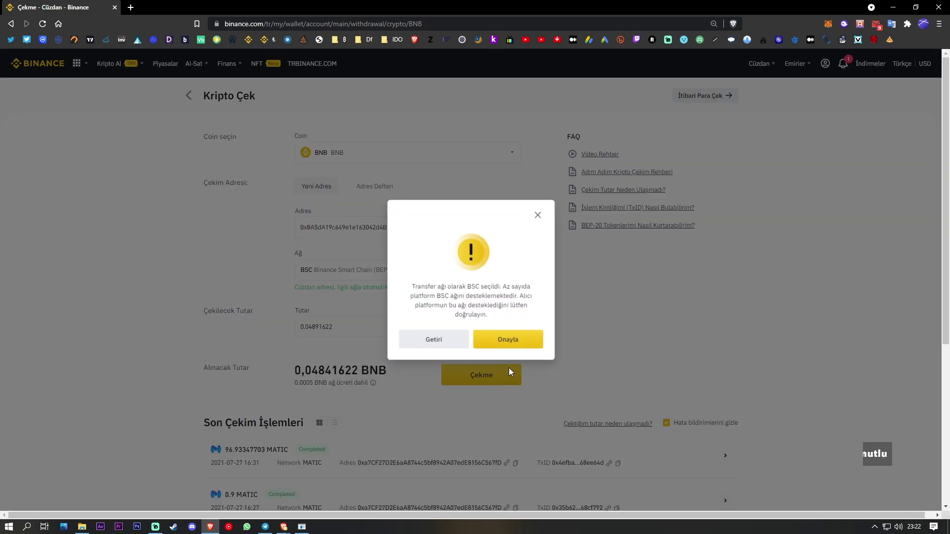
{"action": "left_click", "coordinate": [521, 343]}
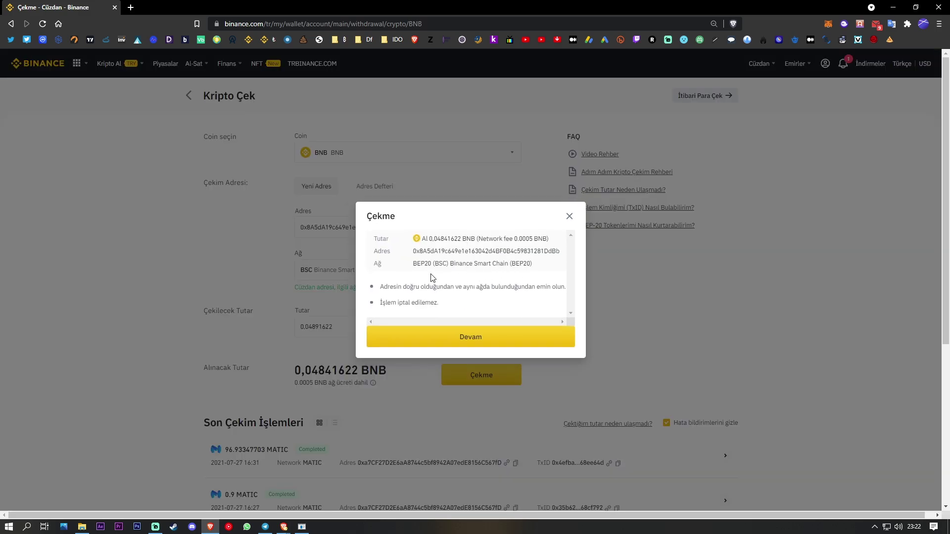
Accept the BNB withdrawal details, submit the phone, e-mail and Google verification codes, and finish the request.
{"action": "left_click", "coordinate": [467, 341]}
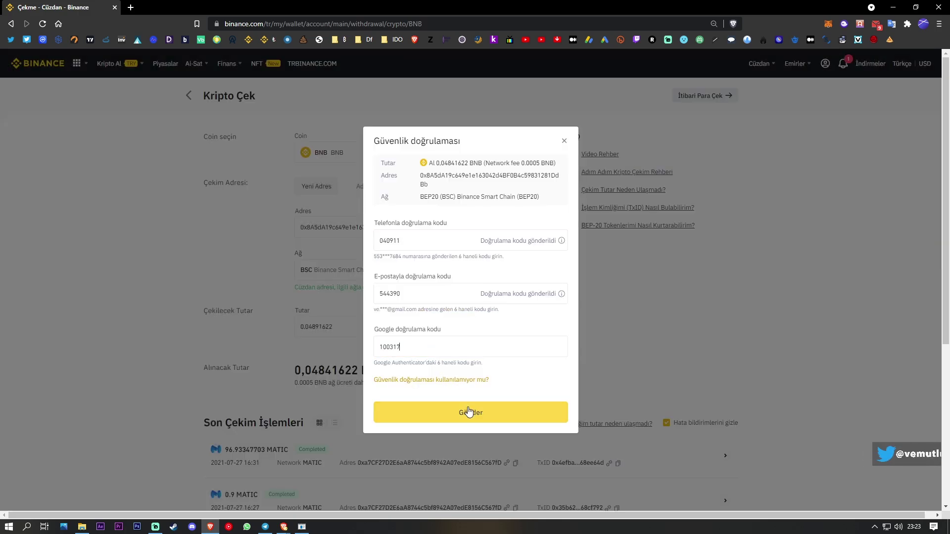
{"action": "left_click", "coordinate": [469, 412]}
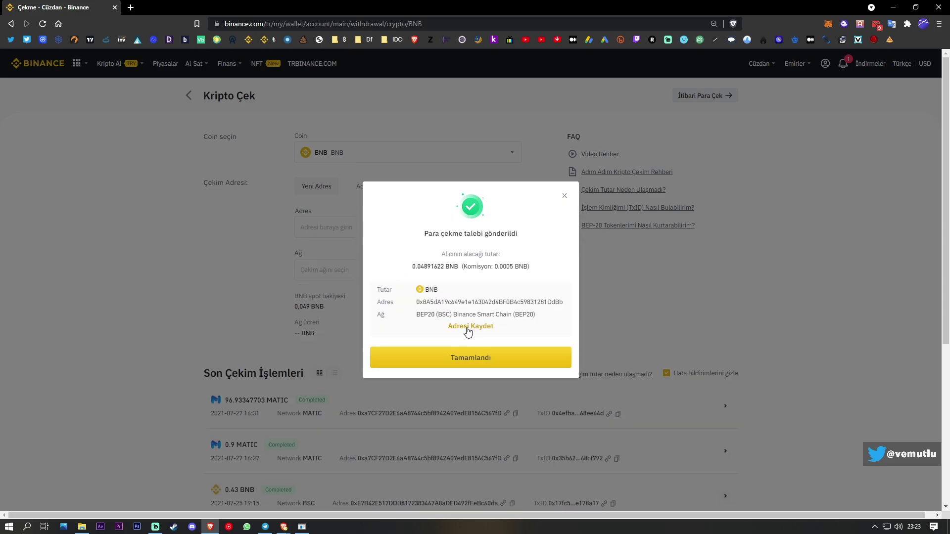
{"action": "left_click", "coordinate": [490, 362]}
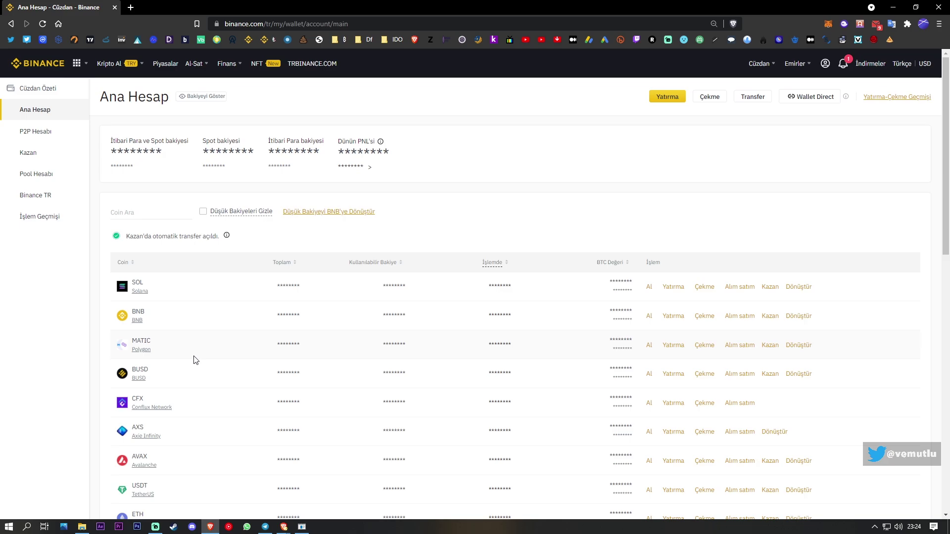
Prepare a MATIC withdrawal to the copied MetaMask address over the MATIC network, using the maximum amount of 5 MATIC.
{"action": "left_click", "coordinate": [703, 346]}
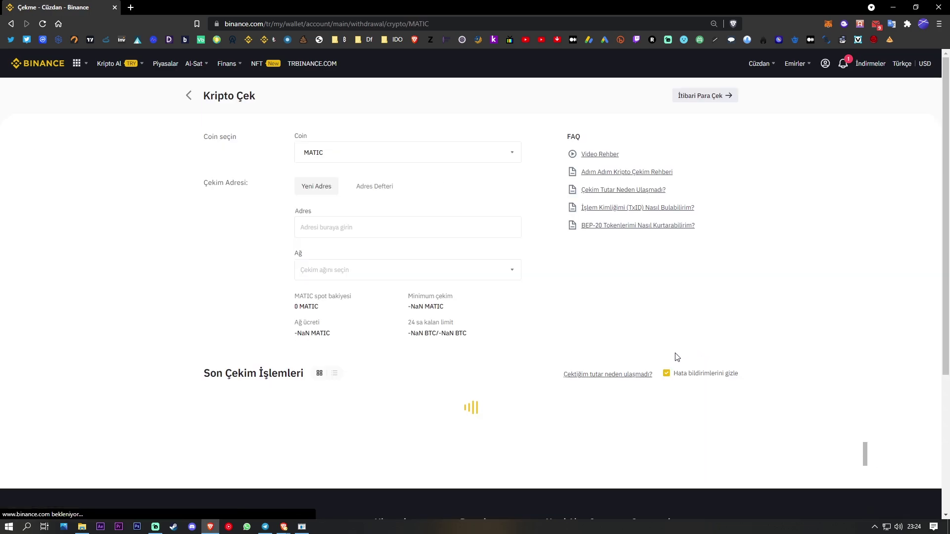
{"action": "left_click", "coordinate": [352, 225]}
{"action": "key", "text": "ctrl+v"}
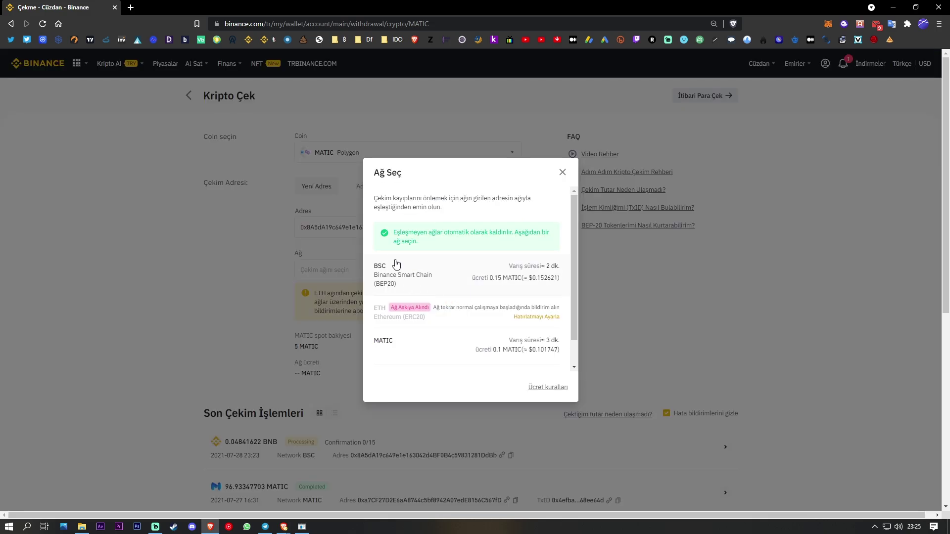
{"action": "left_click", "coordinate": [408, 351]}
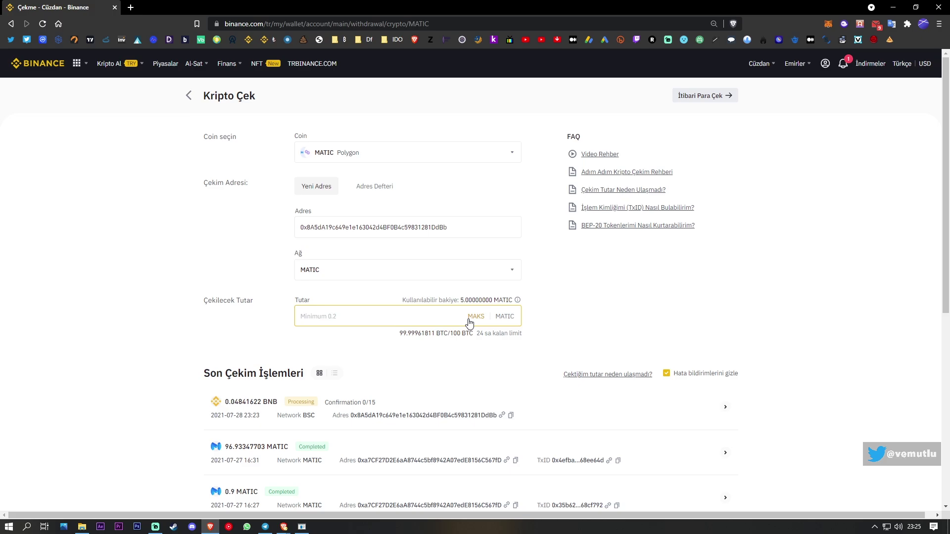
{"action": "left_click", "coordinate": [468, 320]}
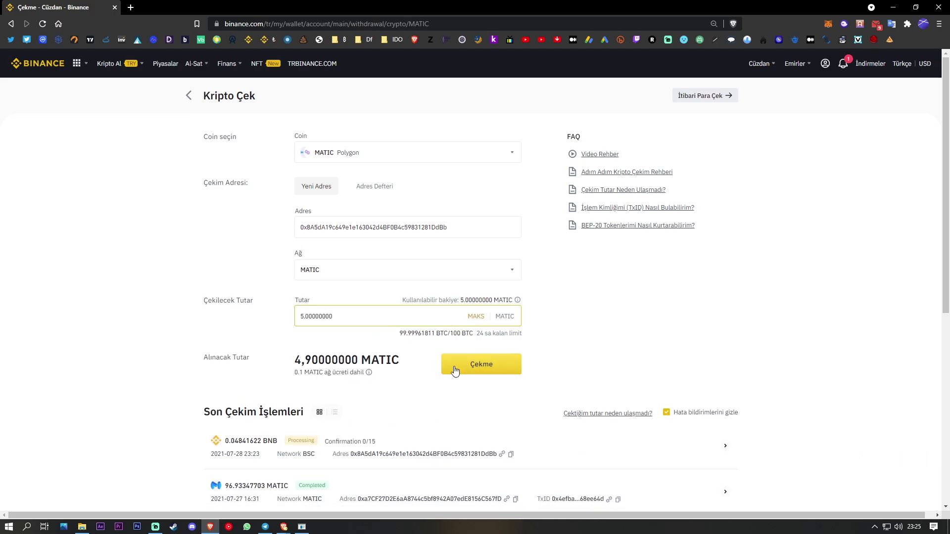
Submit the MATIC withdrawal, accept its transfer details, and finish the request.
{"action": "left_click", "coordinate": [480, 367]}
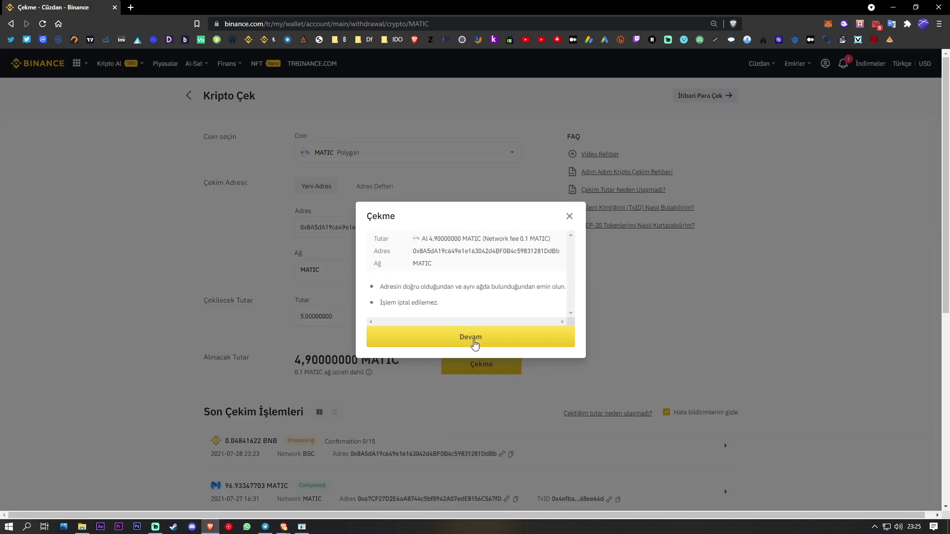
{"action": "left_click", "coordinate": [474, 340]}
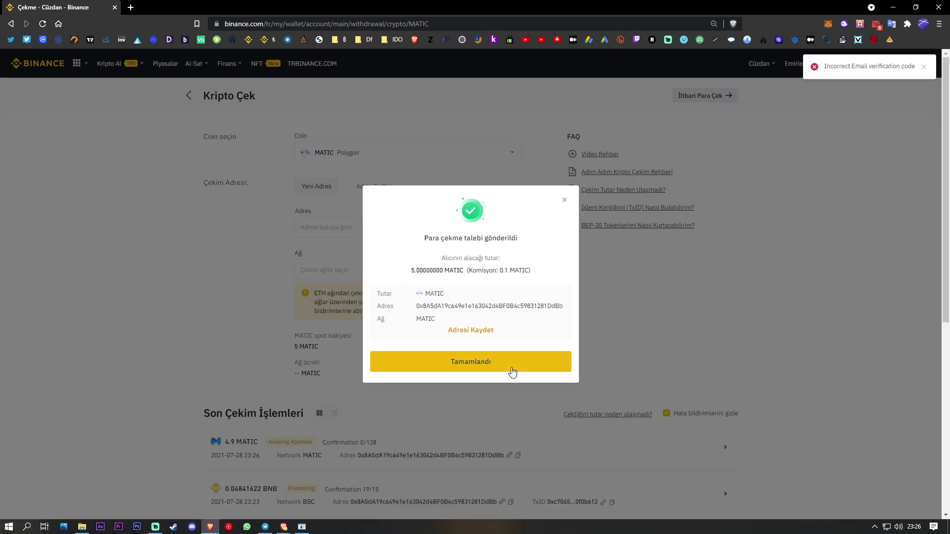
{"action": "left_click", "coordinate": [512, 371]}
Return to MetaMask and switch the active network from Smart Chain to Polygon to check the MATIC balance.
{"action": "key", "text": "alt+Tab"}
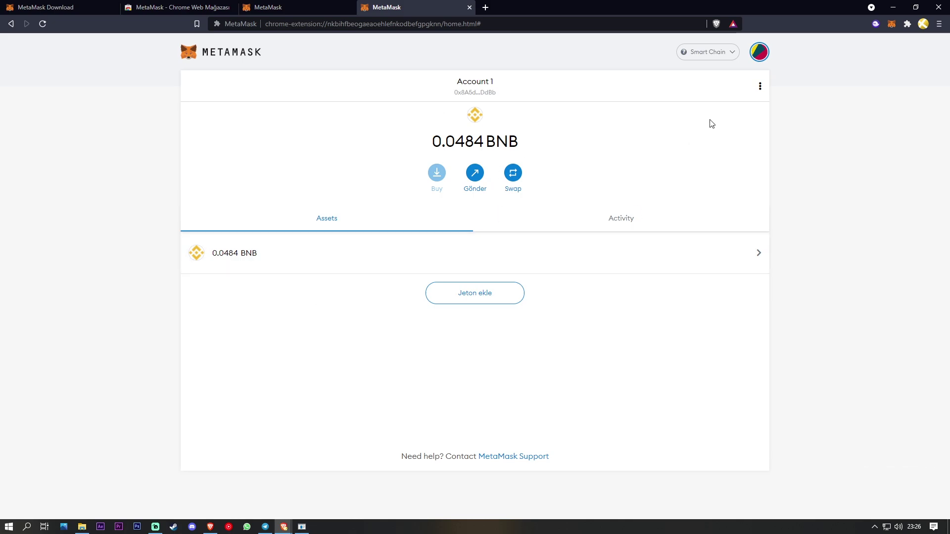
{"action": "left_click", "coordinate": [711, 54]}
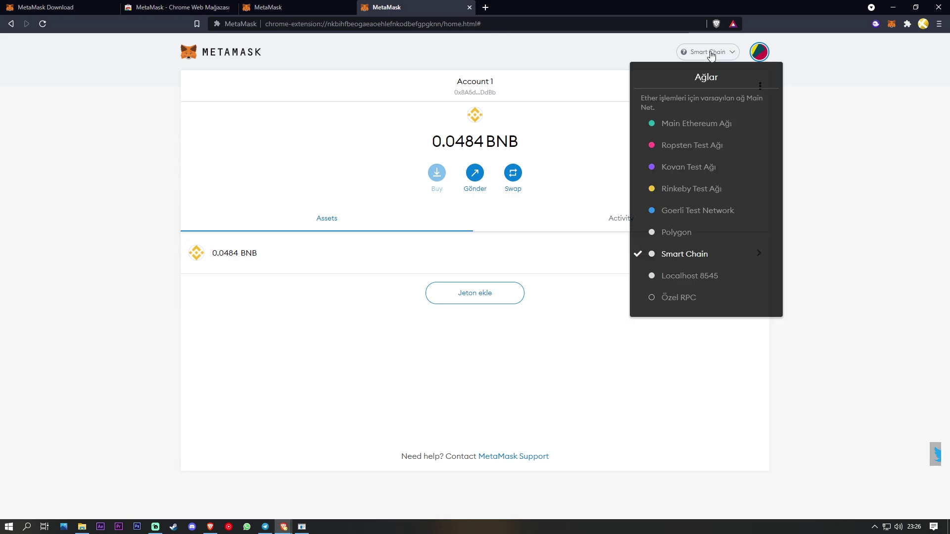
{"action": "left_click", "coordinate": [710, 235]}
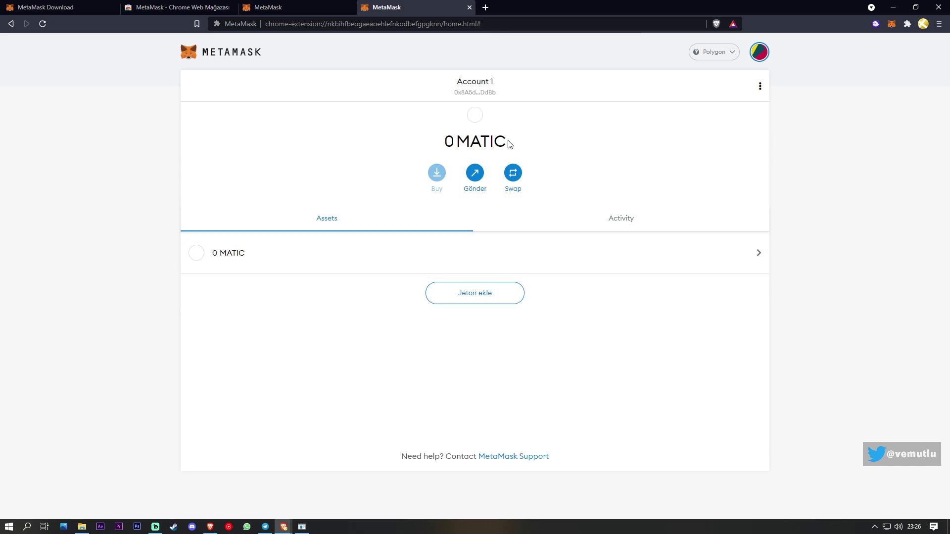
{"action": "mouse_move", "coordinate": [509, 143]}
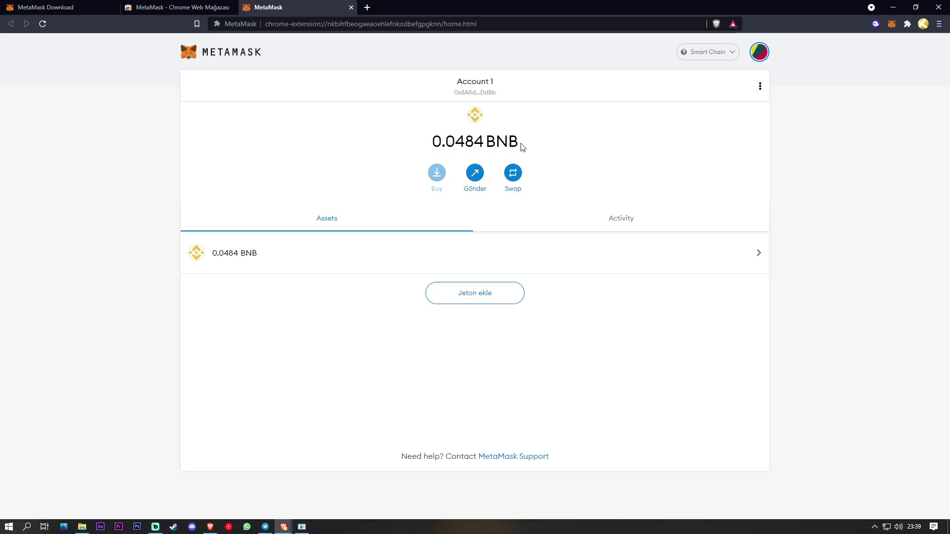
{"action": "left_click", "coordinate": [722, 57]}
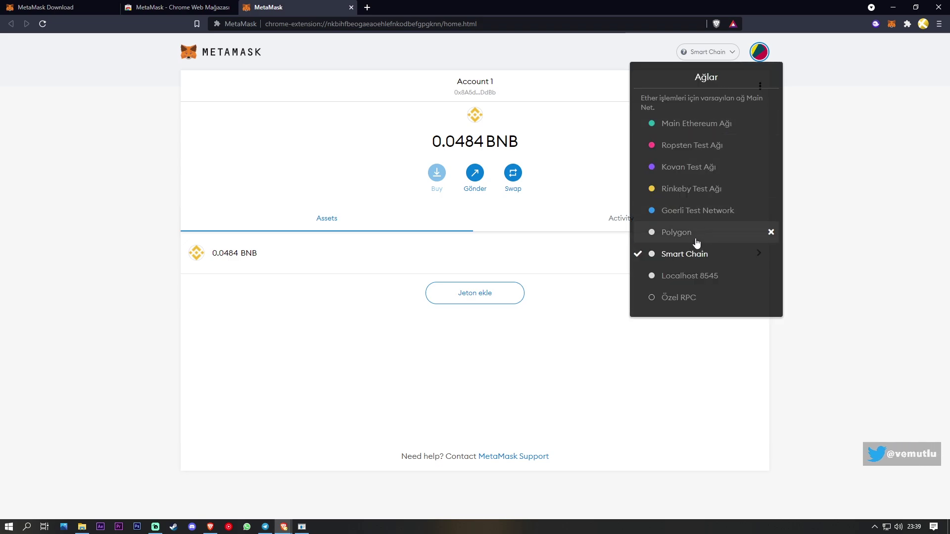
{"action": "left_click", "coordinate": [690, 241]}
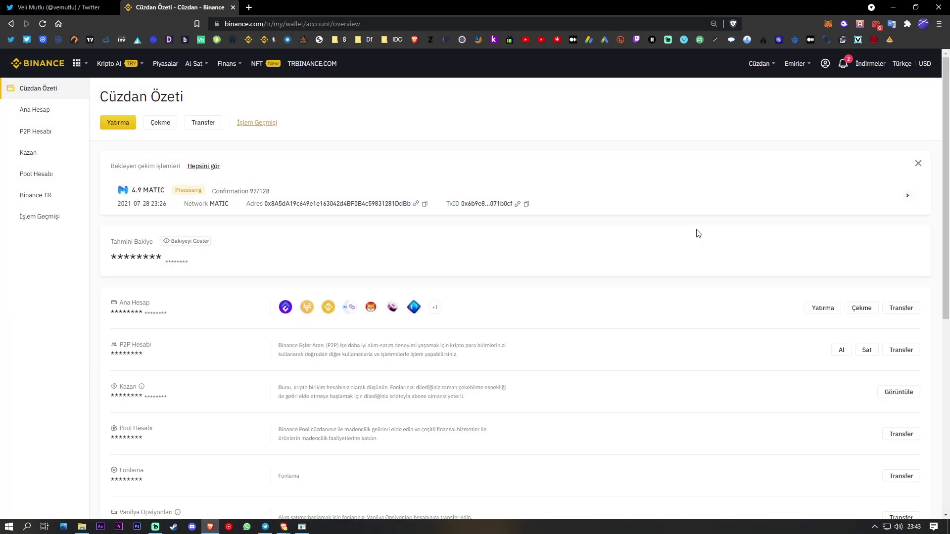
In Binance, start a crypto deposit for MATIC over the MATIC network and copy the deposit address.
{"action": "left_click", "coordinate": [122, 125]}
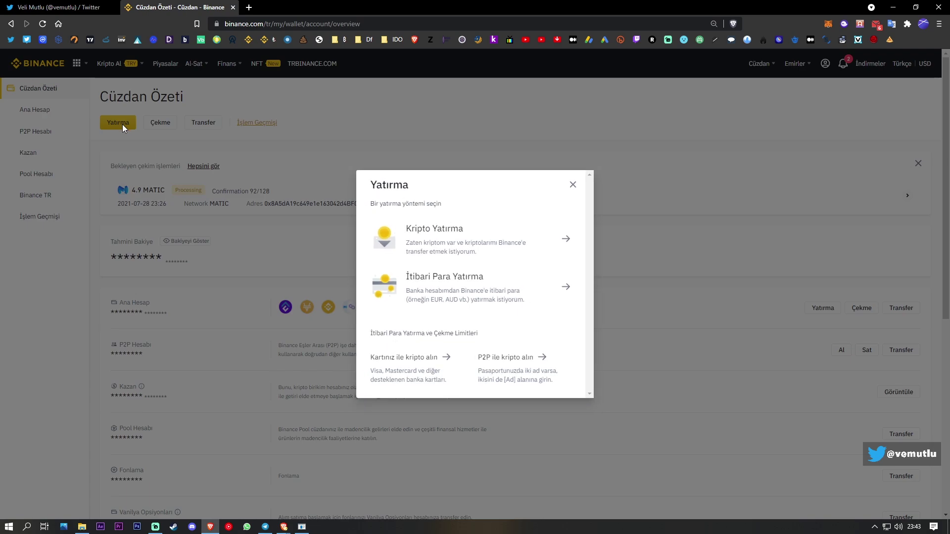
{"action": "left_click", "coordinate": [452, 247]}
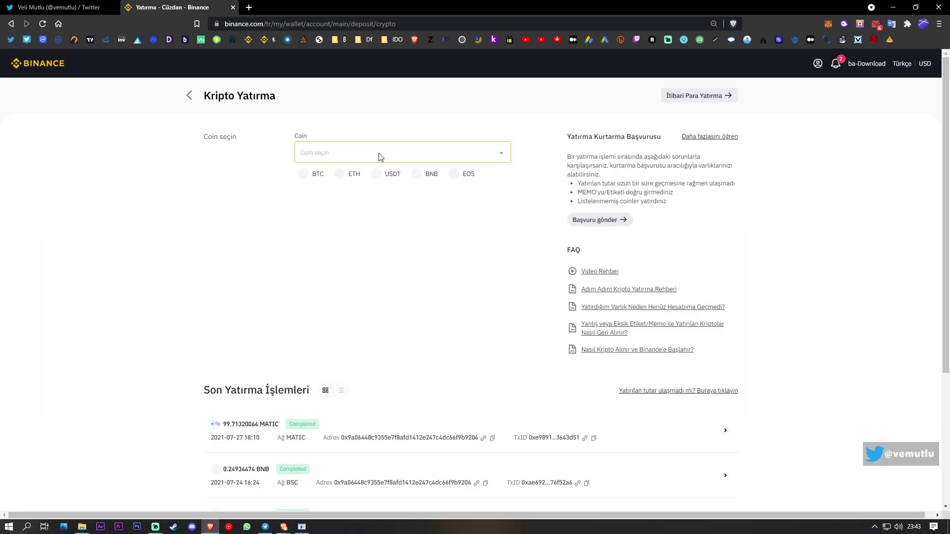
{"action": "left_click", "coordinate": [380, 156]}
{"action": "type", "text": "mat"}
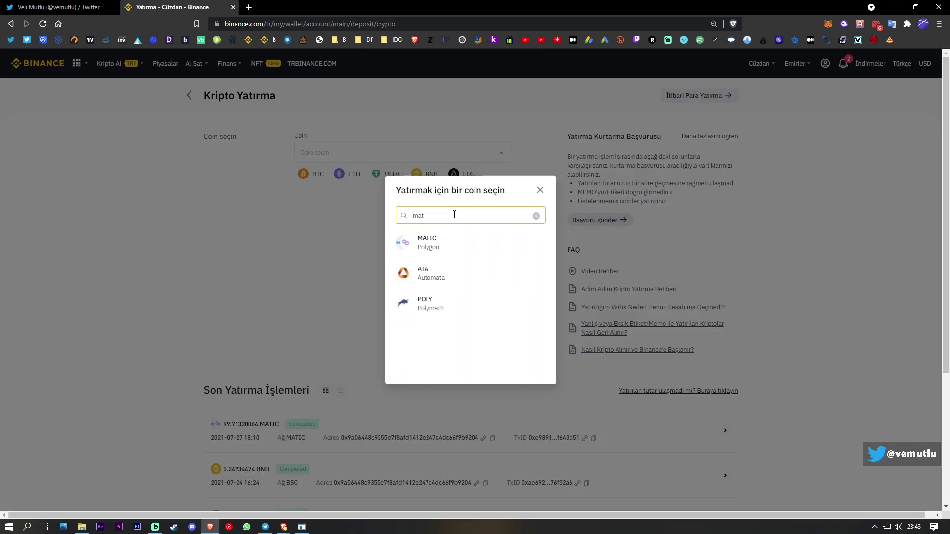
{"action": "left_click", "coordinate": [469, 243]}
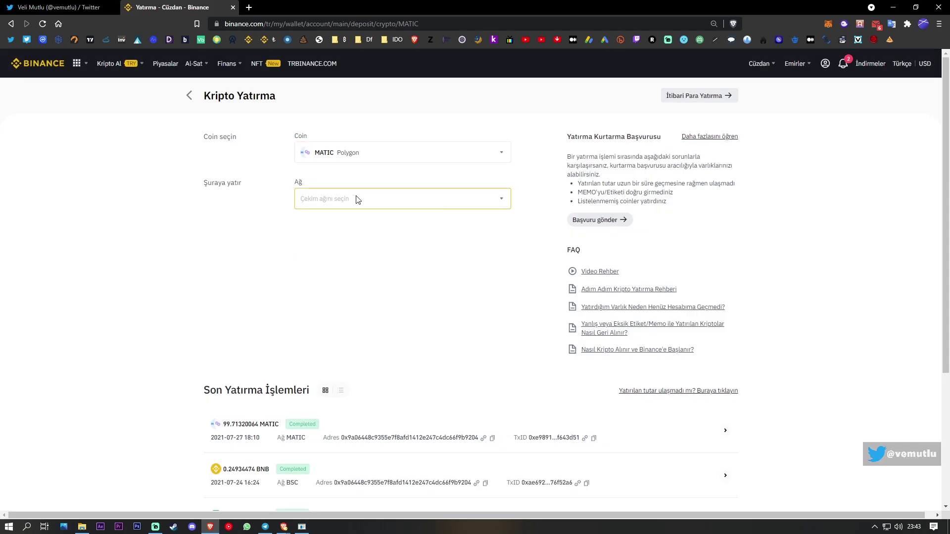
{"action": "left_click", "coordinate": [440, 201]}
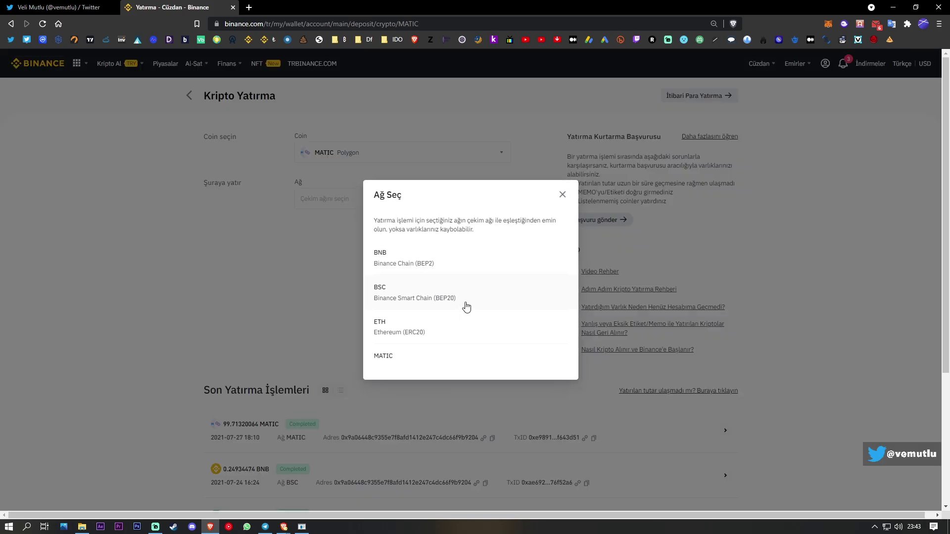
{"action": "left_click", "coordinate": [455, 358]}
{"action": "left_click", "coordinate": [465, 238]}
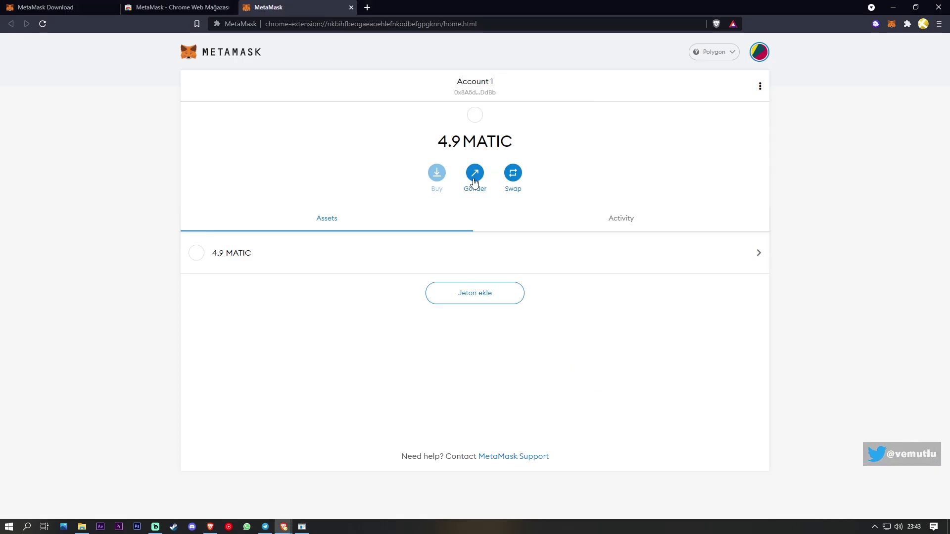
In MetaMask on Polygon, send the maximum MATIC amount to the copied Binance deposit address and approve the transaction.
{"action": "left_click", "coordinate": [474, 183]}
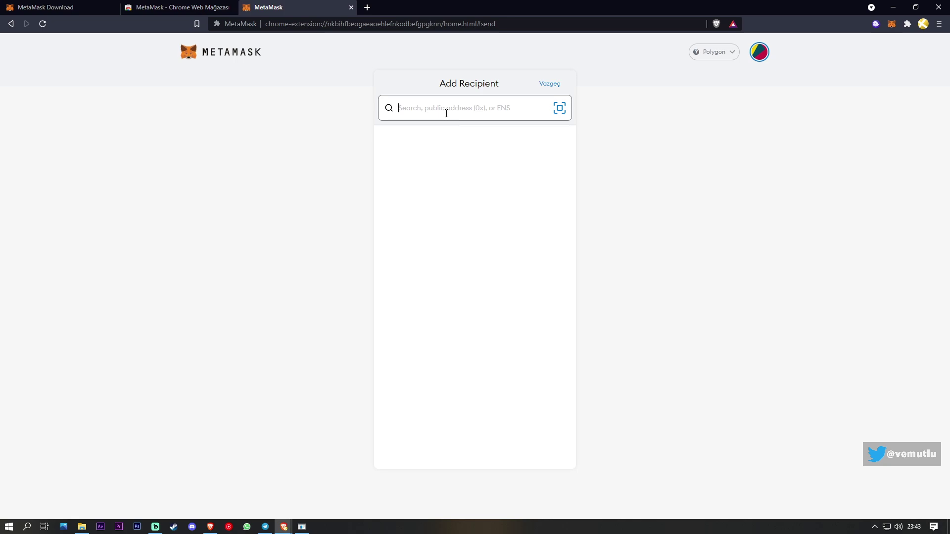
{"action": "key", "text": "ctrl+v"}
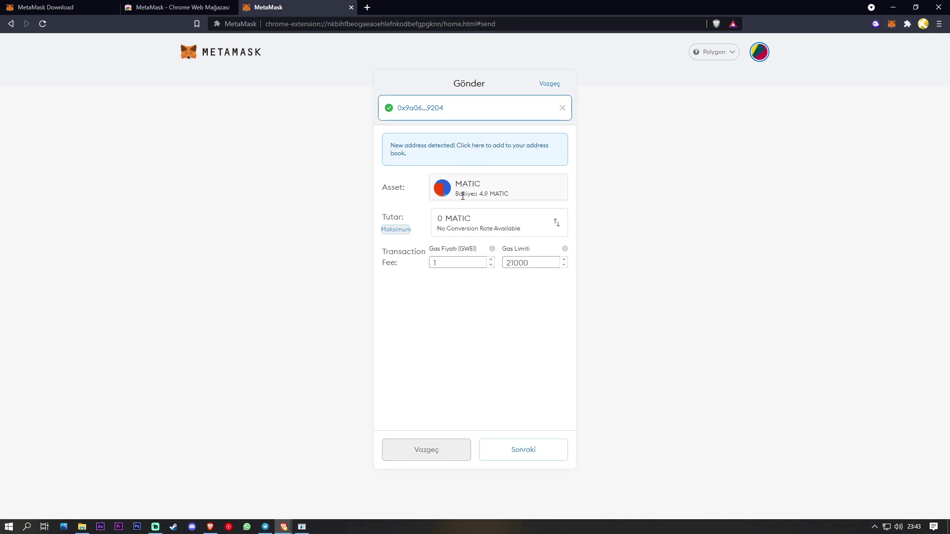
{"action": "left_click", "coordinate": [394, 231]}
{"action": "left_click", "coordinate": [528, 451]}
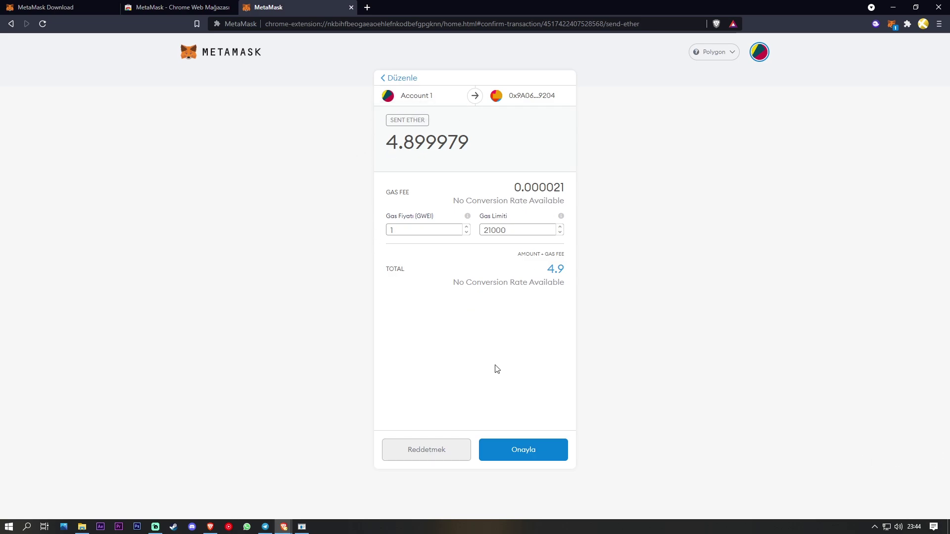
{"action": "left_click", "coordinate": [527, 453]}
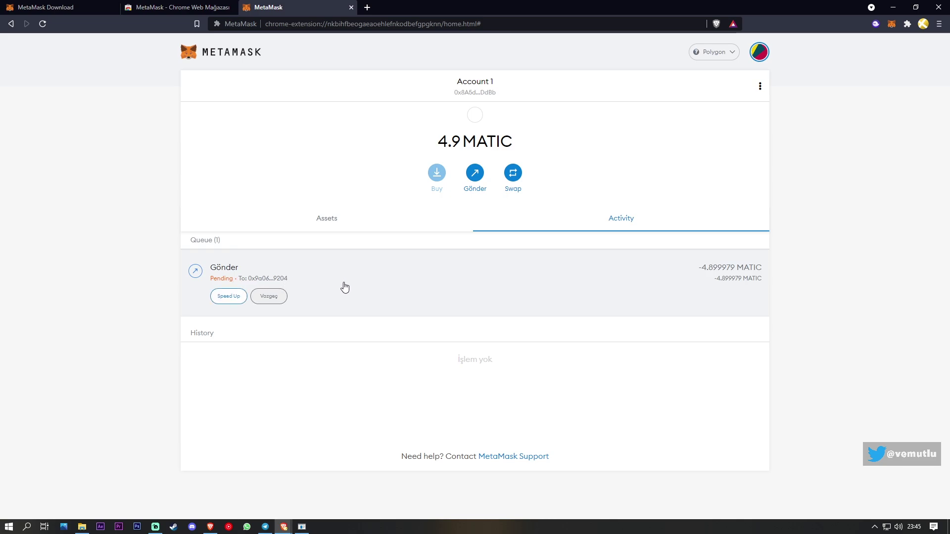
Switch MetaMask to Smart Chain and copy Binance's BNB deposit address for the BSC (BEP20) network.
{"action": "left_click", "coordinate": [713, 55]}
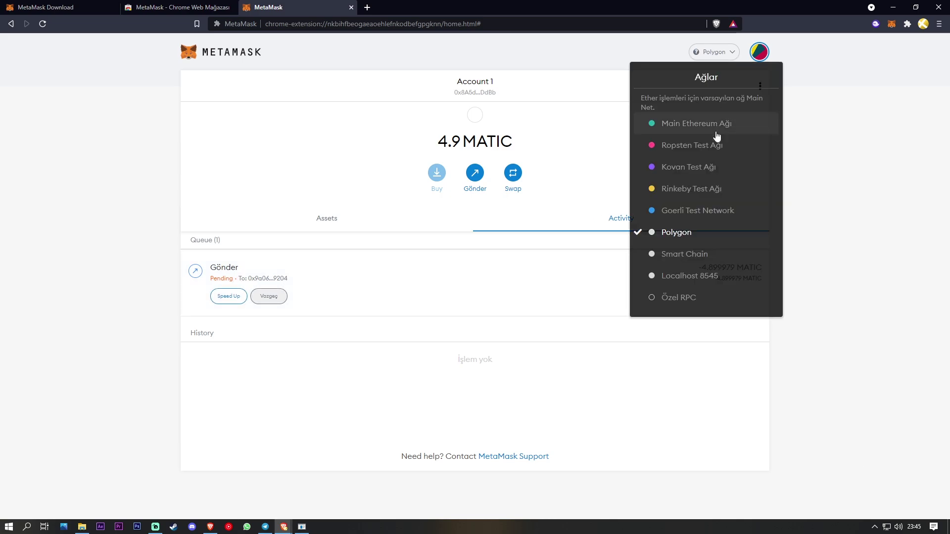
{"action": "left_click", "coordinate": [699, 261]}
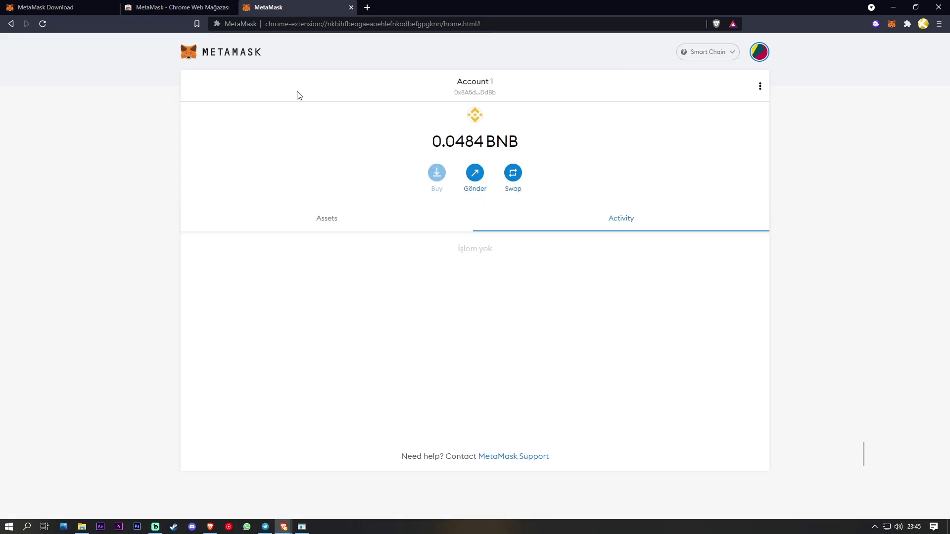
{"action": "key", "text": "alt+Tab"}
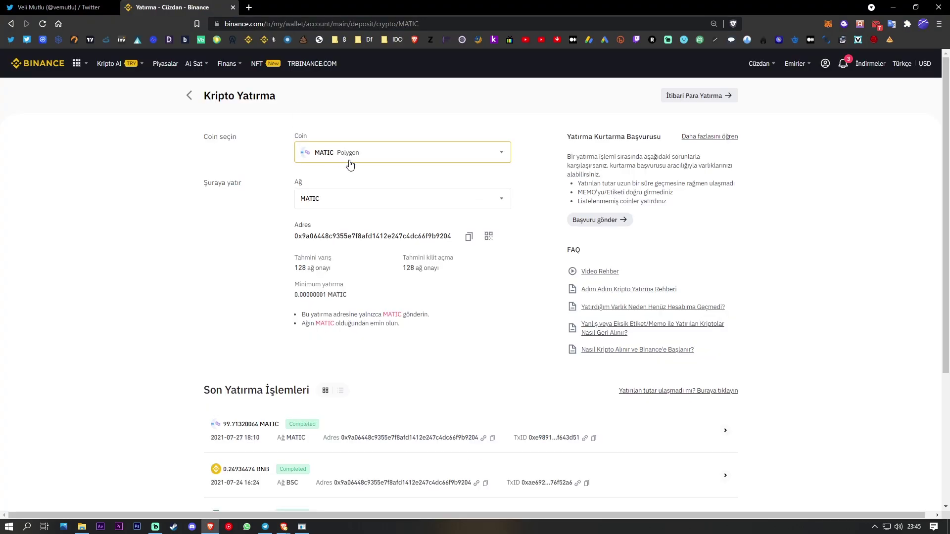
{"action": "left_click", "coordinate": [350, 161]}
{"action": "left_click", "coordinate": [425, 210]}
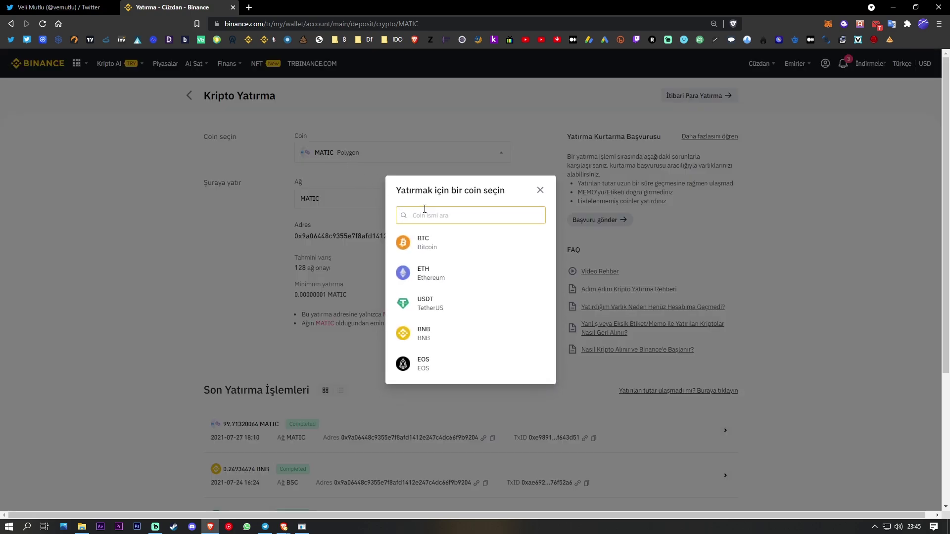
{"action": "type", "text": "bnb"}
{"action": "left_click", "coordinate": [435, 250]}
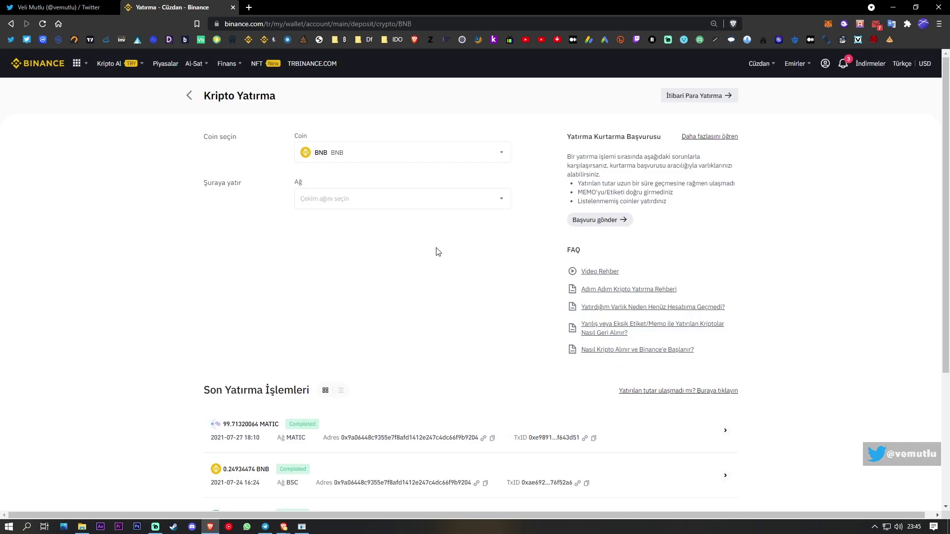
{"action": "left_click", "coordinate": [360, 206]}
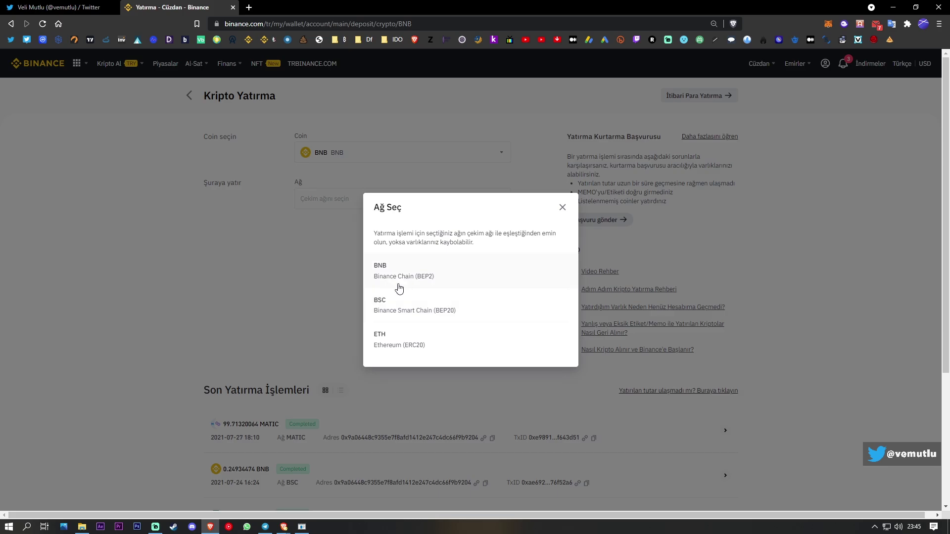
{"action": "left_click", "coordinate": [437, 314]}
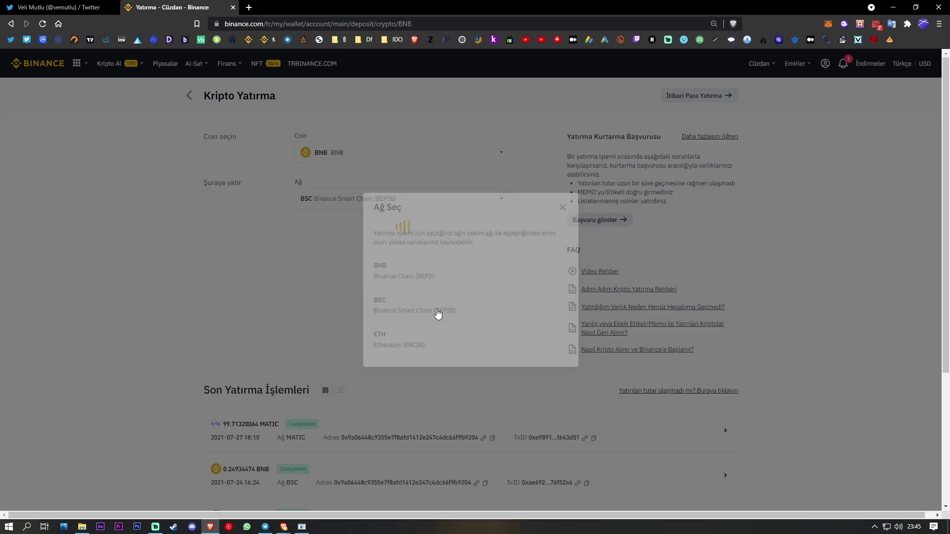
{"action": "left_click", "coordinate": [468, 236]}
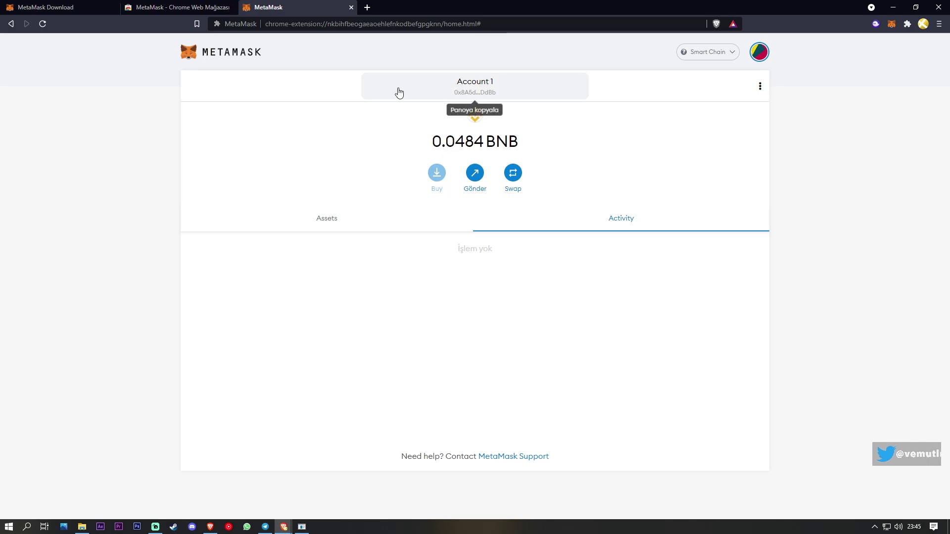
In MetaMask on Smart Chain, send the maximum BNB amount to the copied Binance deposit address and approve the transaction.
{"action": "left_click", "coordinate": [475, 173]}
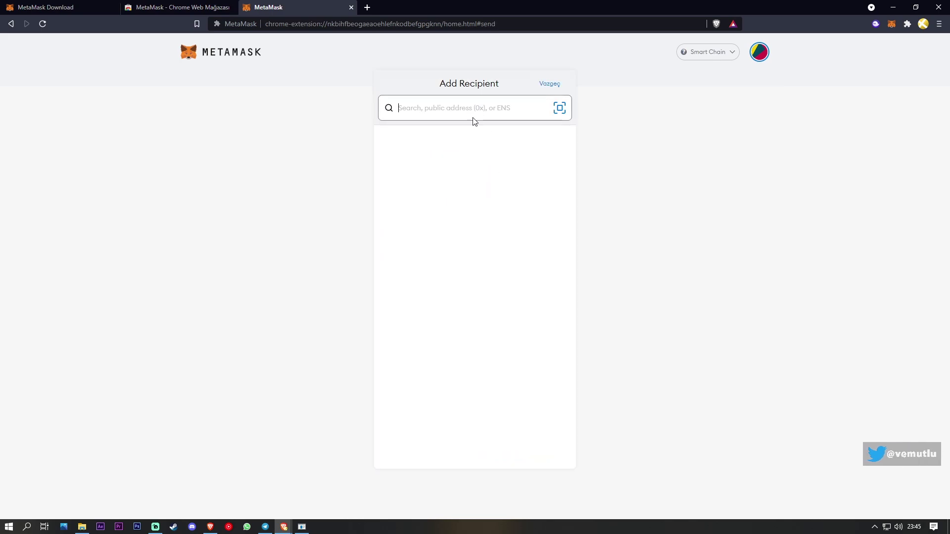
{"action": "key", "text": "ctrl+v"}
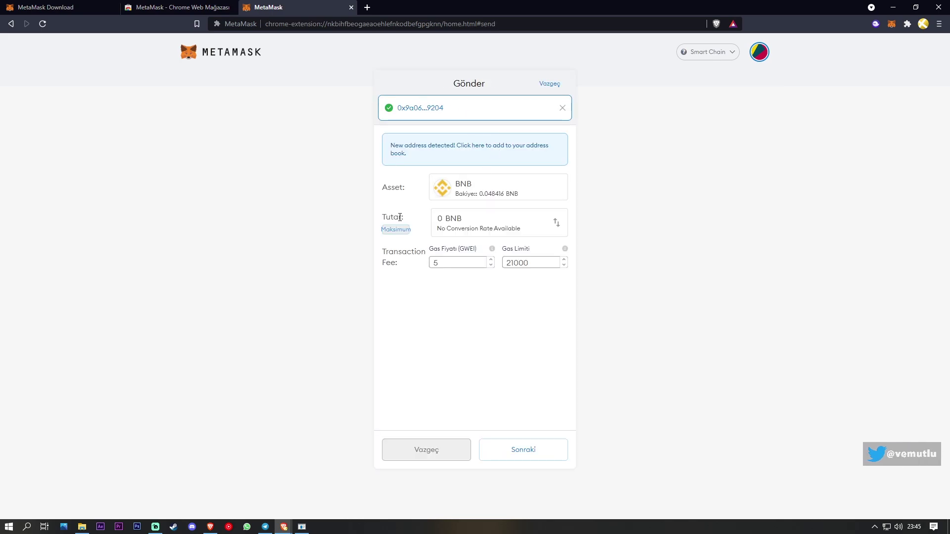
{"action": "left_click", "coordinate": [396, 231]}
{"action": "left_click", "coordinate": [537, 454]}
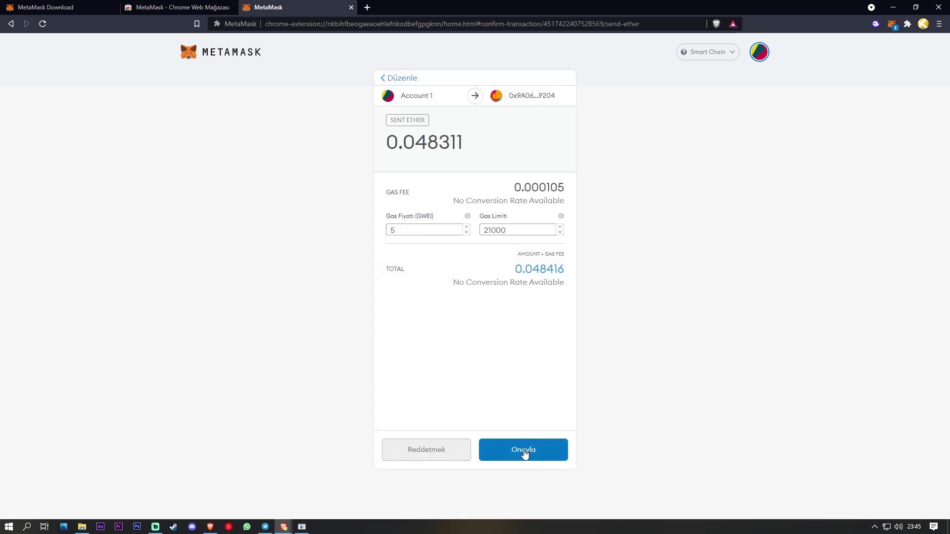
{"action": "left_click", "coordinate": [526, 452]}
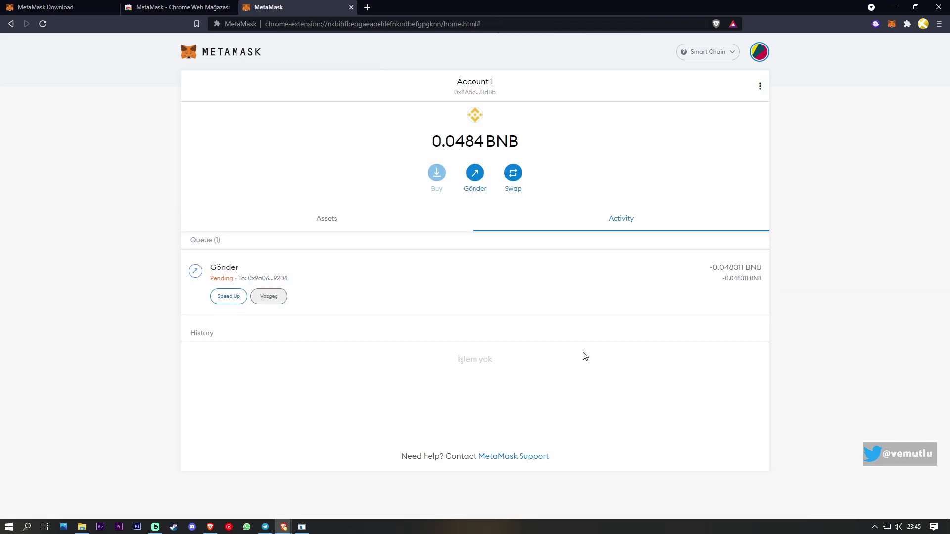
Switch to Polygon to check the MATIC transfer's status, and return to Smart Chain to check the BNB transfer.
{"action": "left_click", "coordinate": [703, 58]}
{"action": "left_click", "coordinate": [673, 229]}
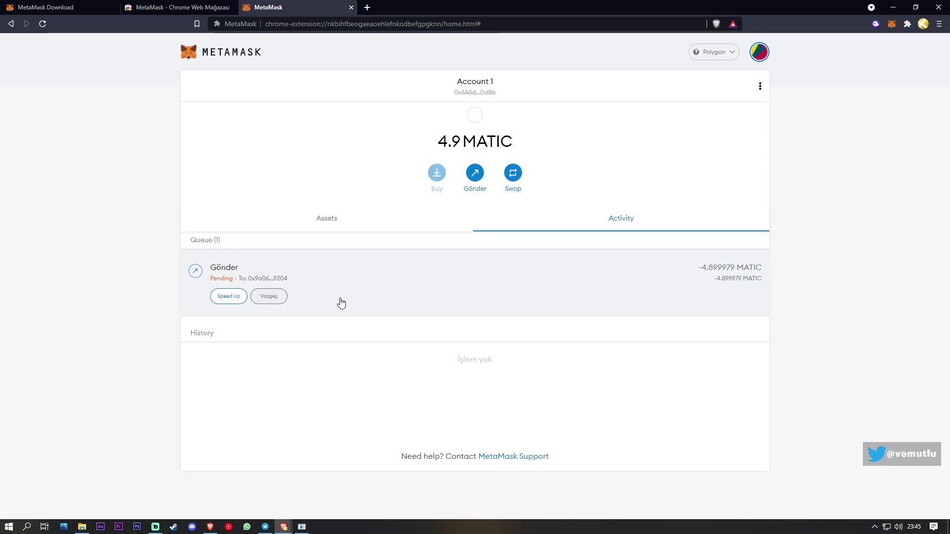
{"action": "left_click", "coordinate": [717, 54]}
{"action": "left_click", "coordinate": [683, 235]}
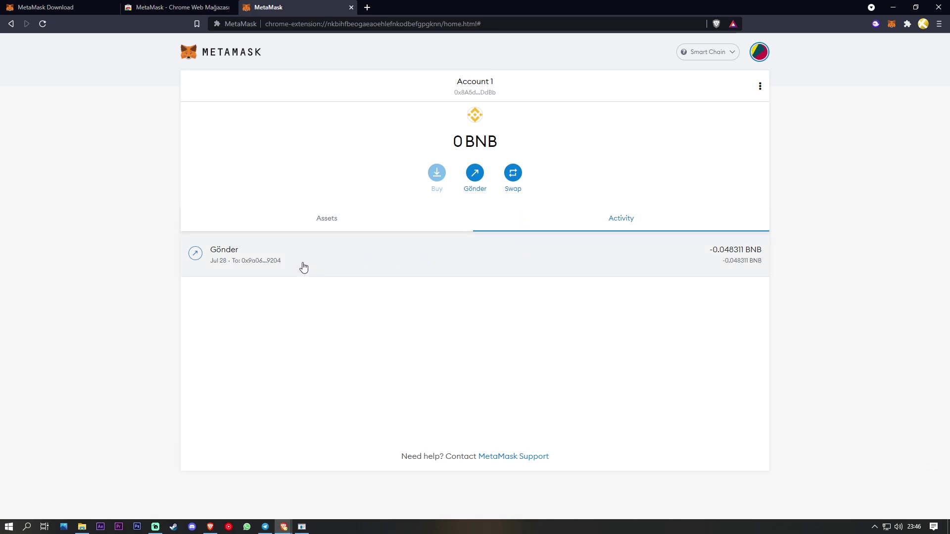
Open the details of the sent BNB transaction and examine its status on BscScan.
{"action": "left_click", "coordinate": [329, 259]}
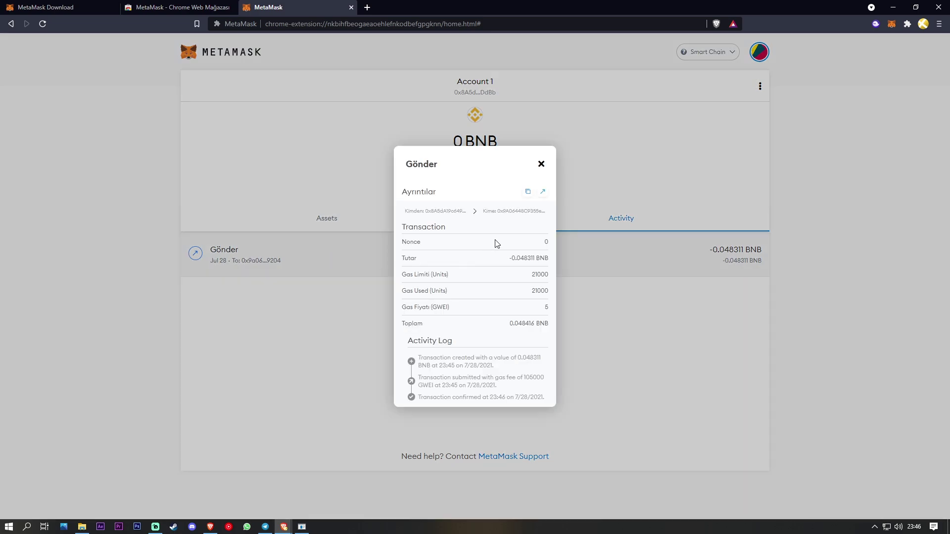
{"action": "left_click", "coordinate": [545, 196]}
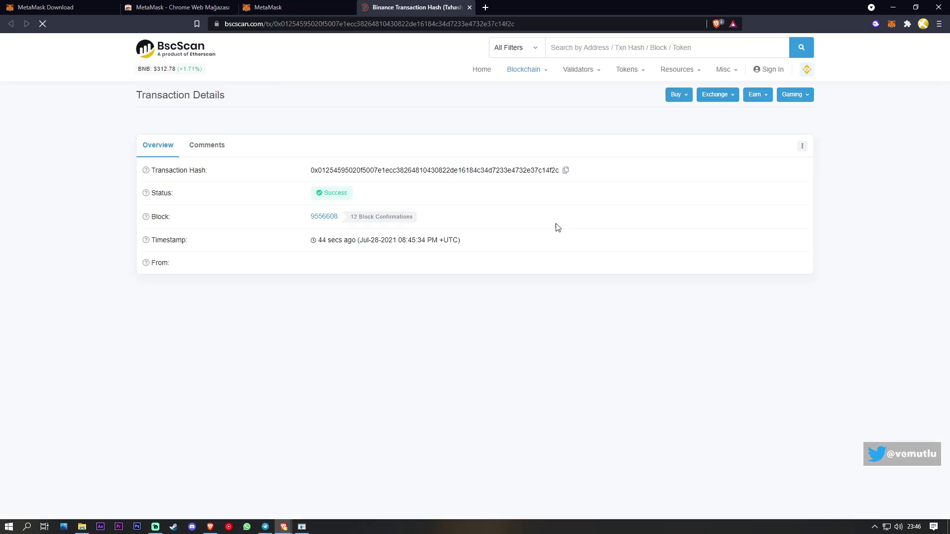
{"action": "mouse_move", "coordinate": [319, 197]}
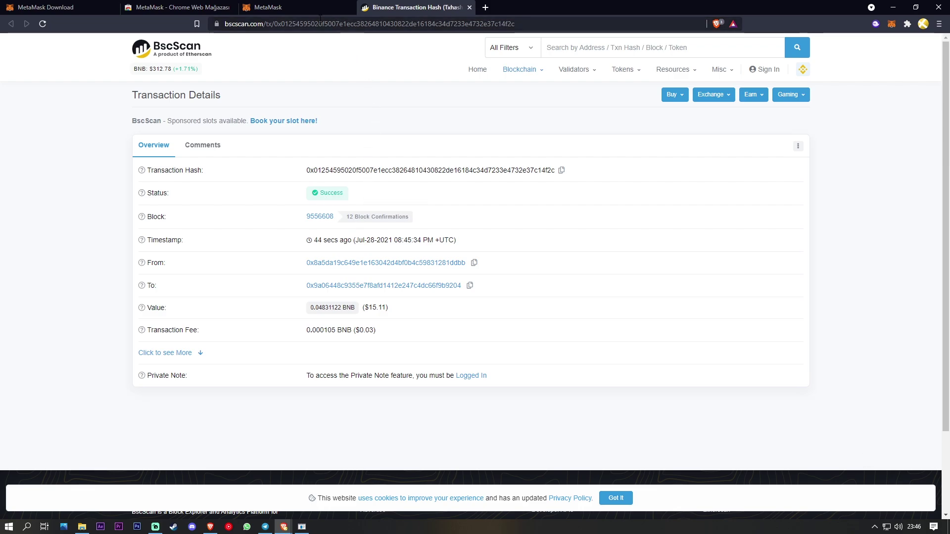
Go back to the MetaMask wallet page and switch the network to Polygon to recheck the MATIC transfer.
{"action": "left_click", "coordinate": [303, 8]}
{"action": "left_click", "coordinate": [463, 137]}
{"action": "left_click", "coordinate": [698, 55]}
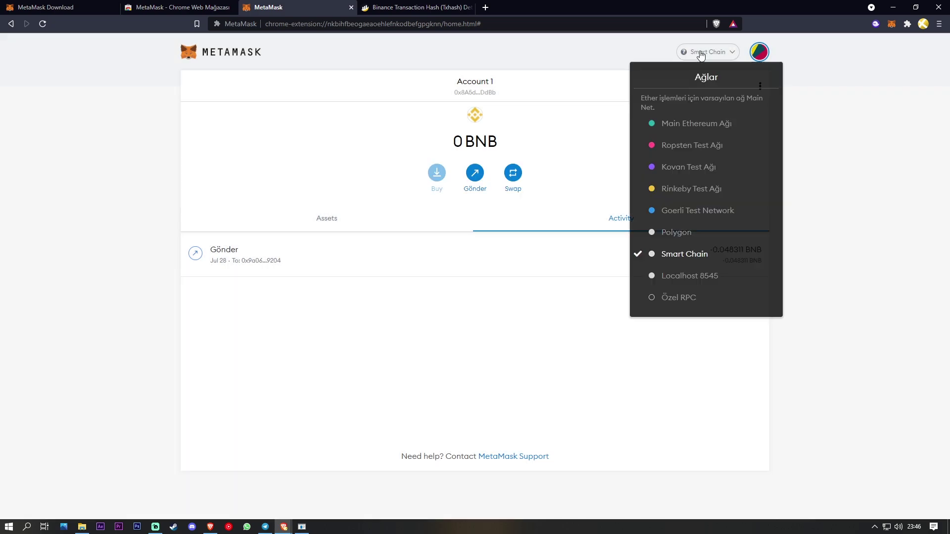
{"action": "left_click", "coordinate": [683, 227]}
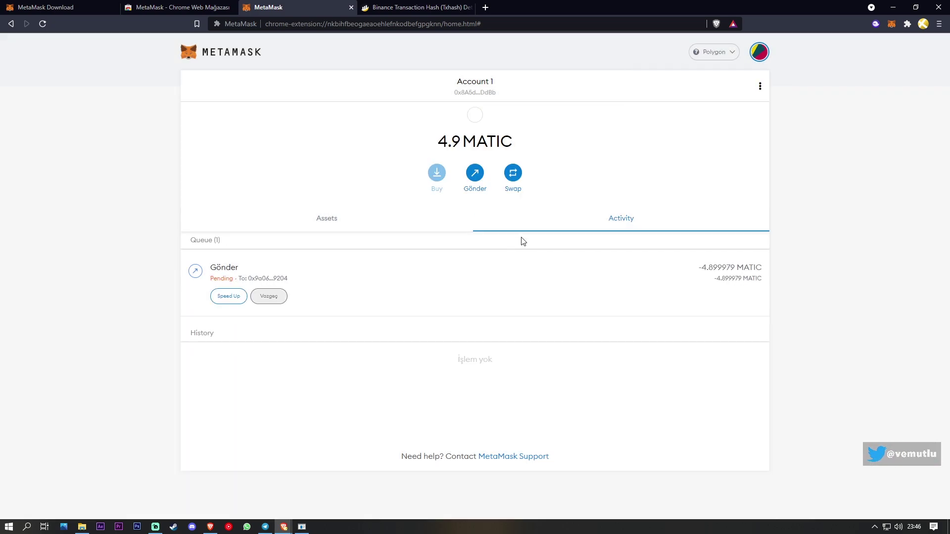